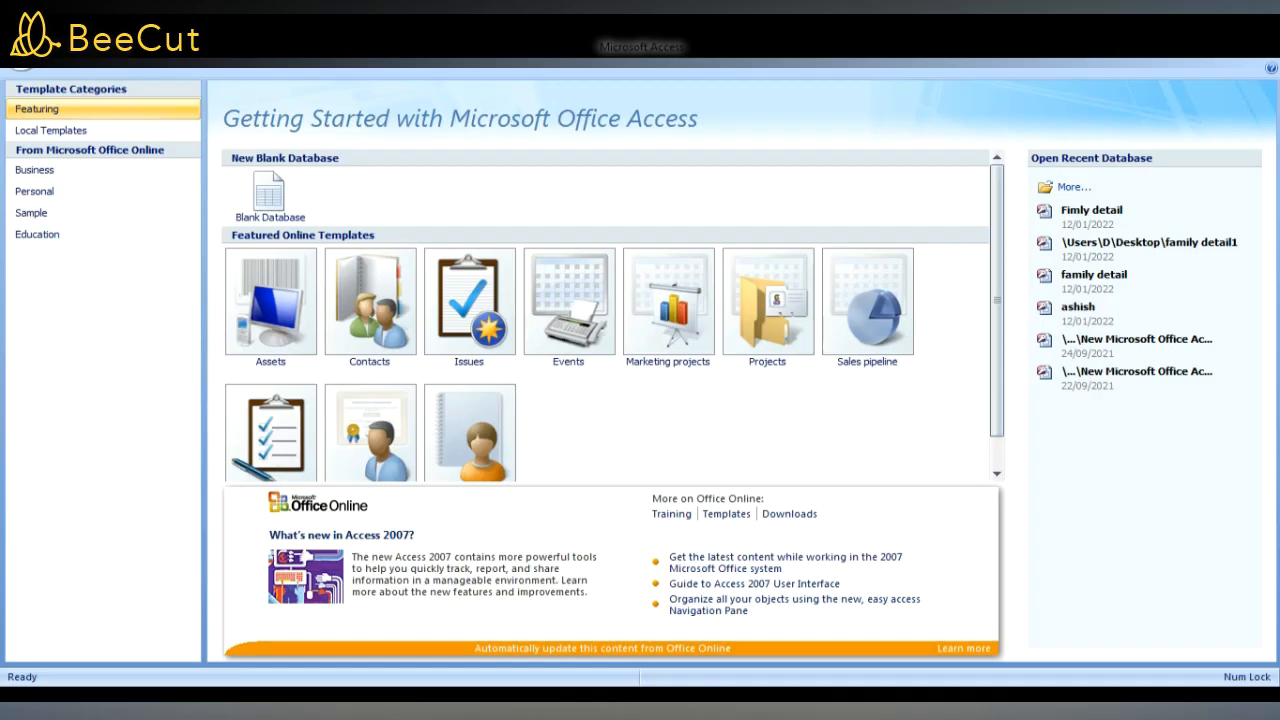
- Create a new blank database with the file name family detail
click(270, 196)
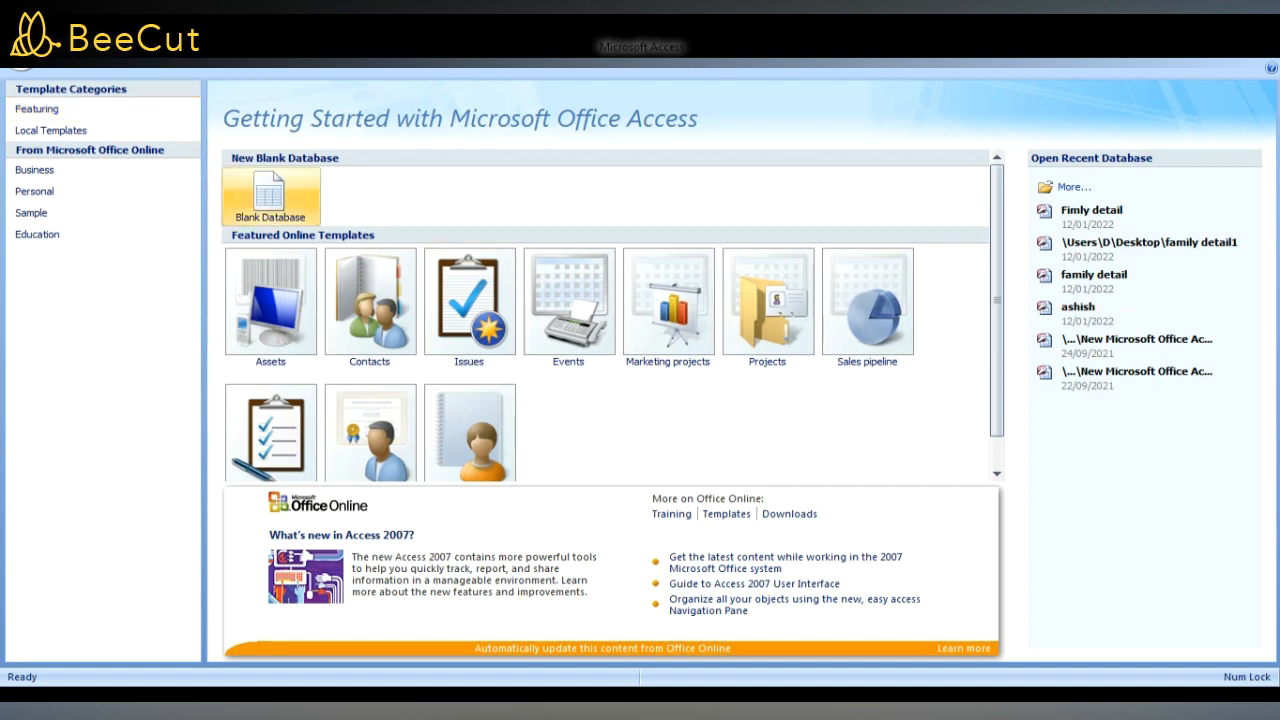
click(270, 196)
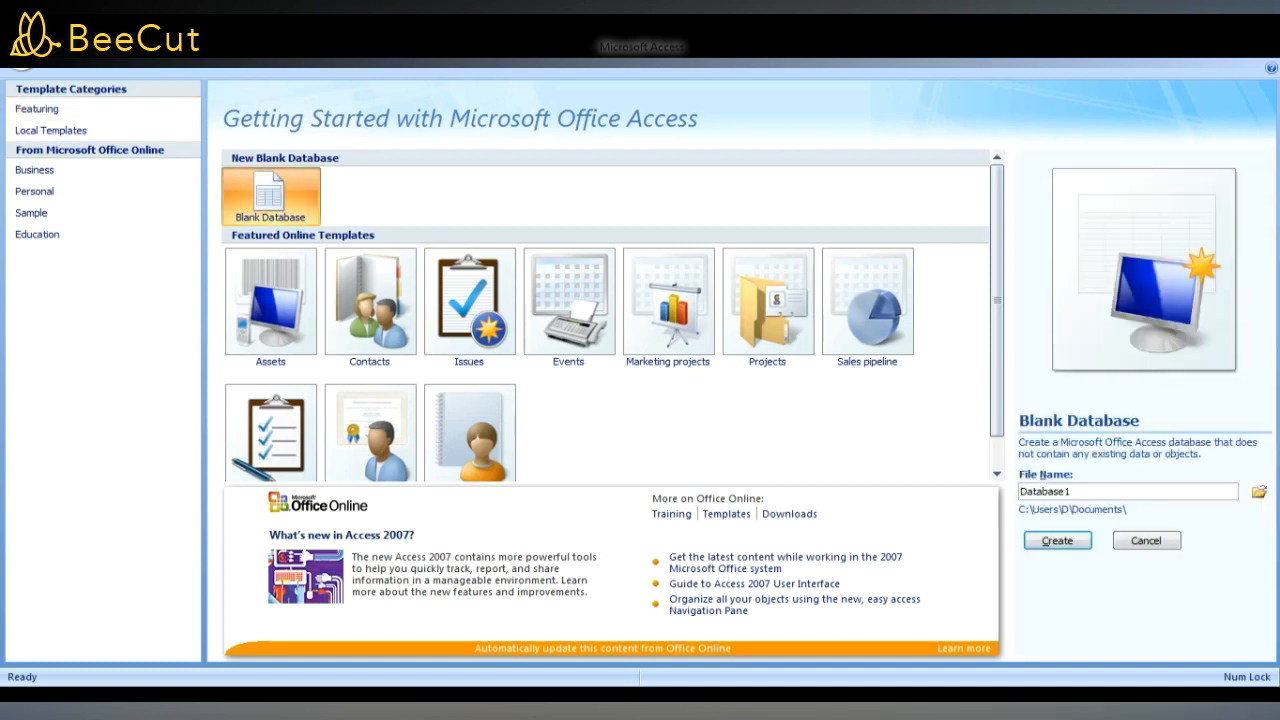
double_click(1044, 491)
text(family detail)
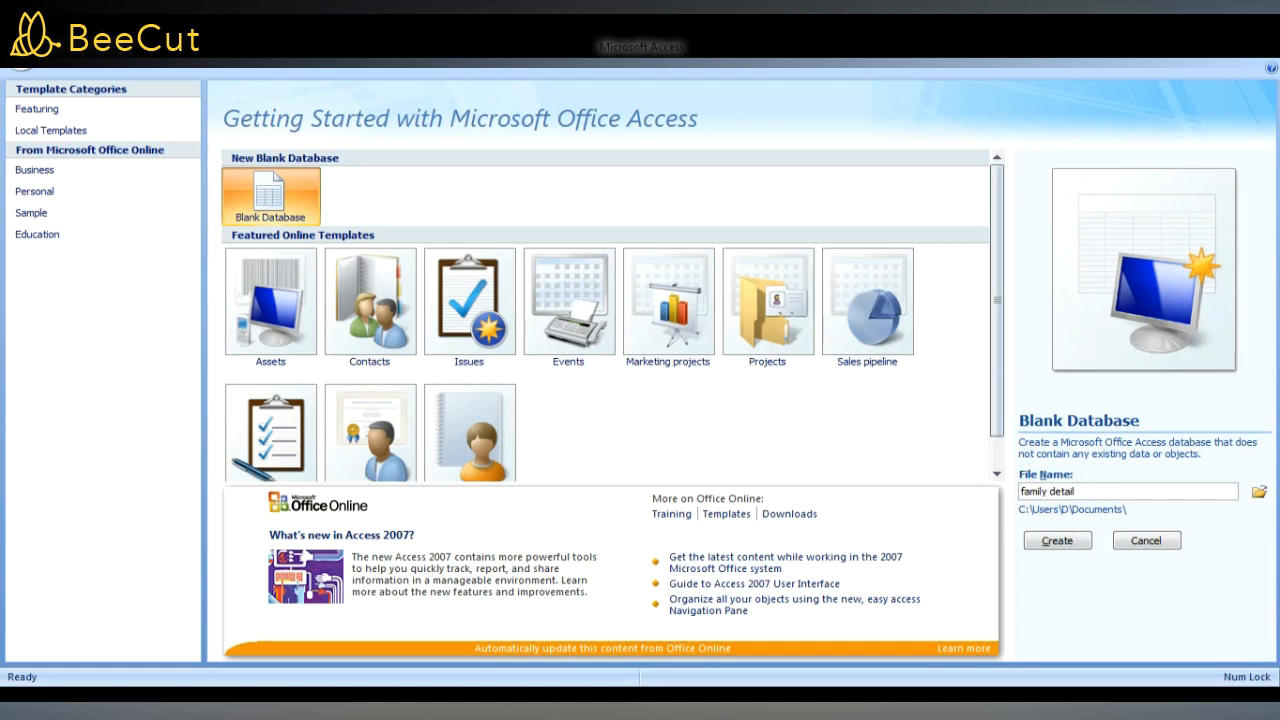
key(Return)
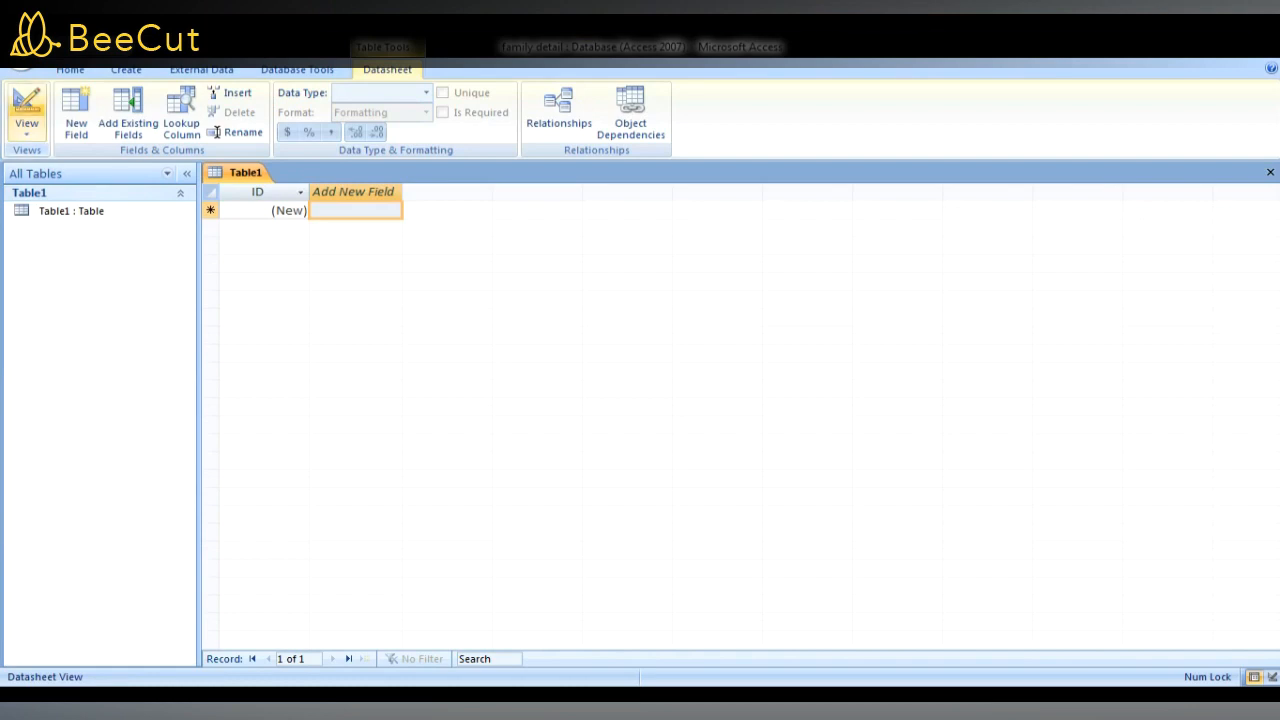
- Open the new table in Design View, saving it as family, and rename its ID field to name
click(26, 110)
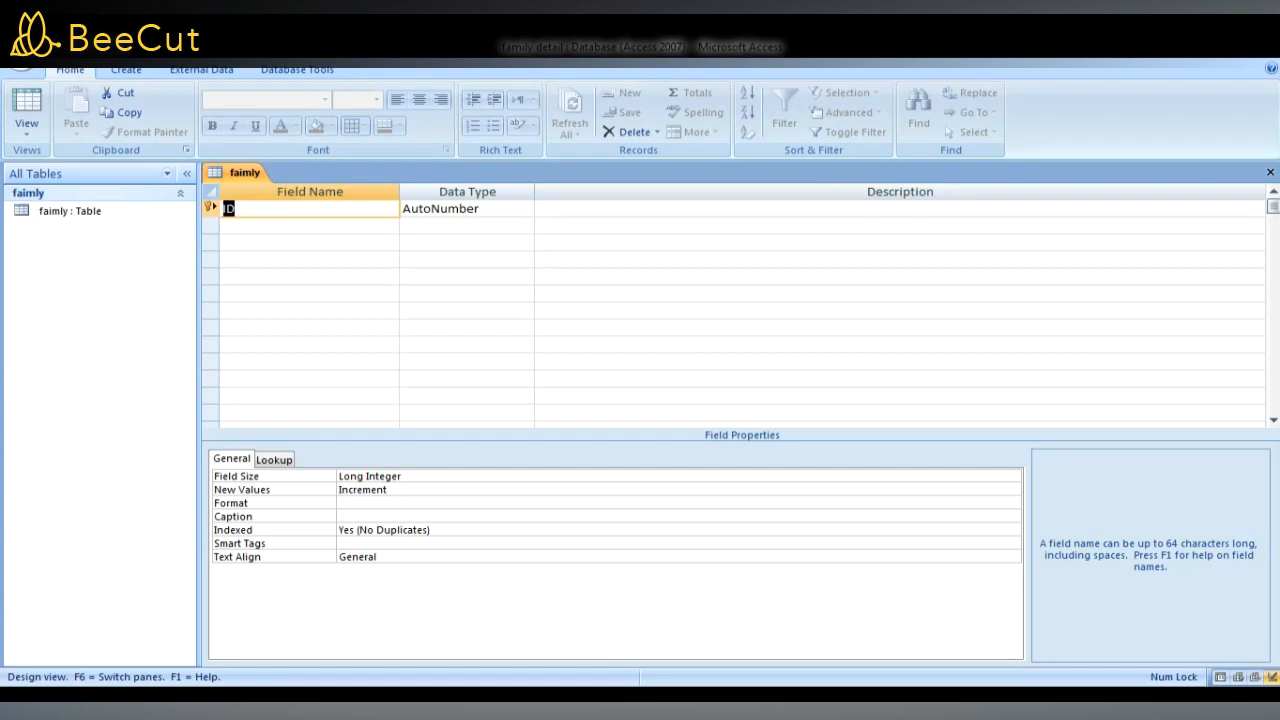
click(240, 209)
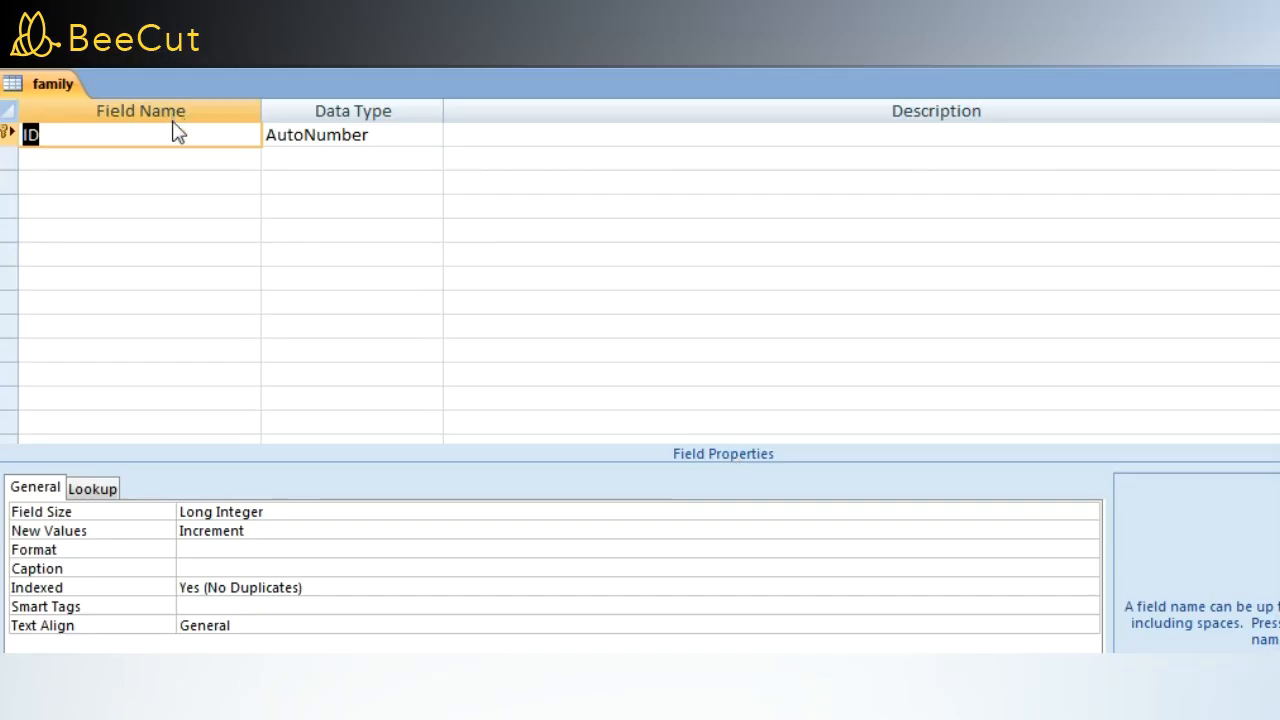
click(334, 209)
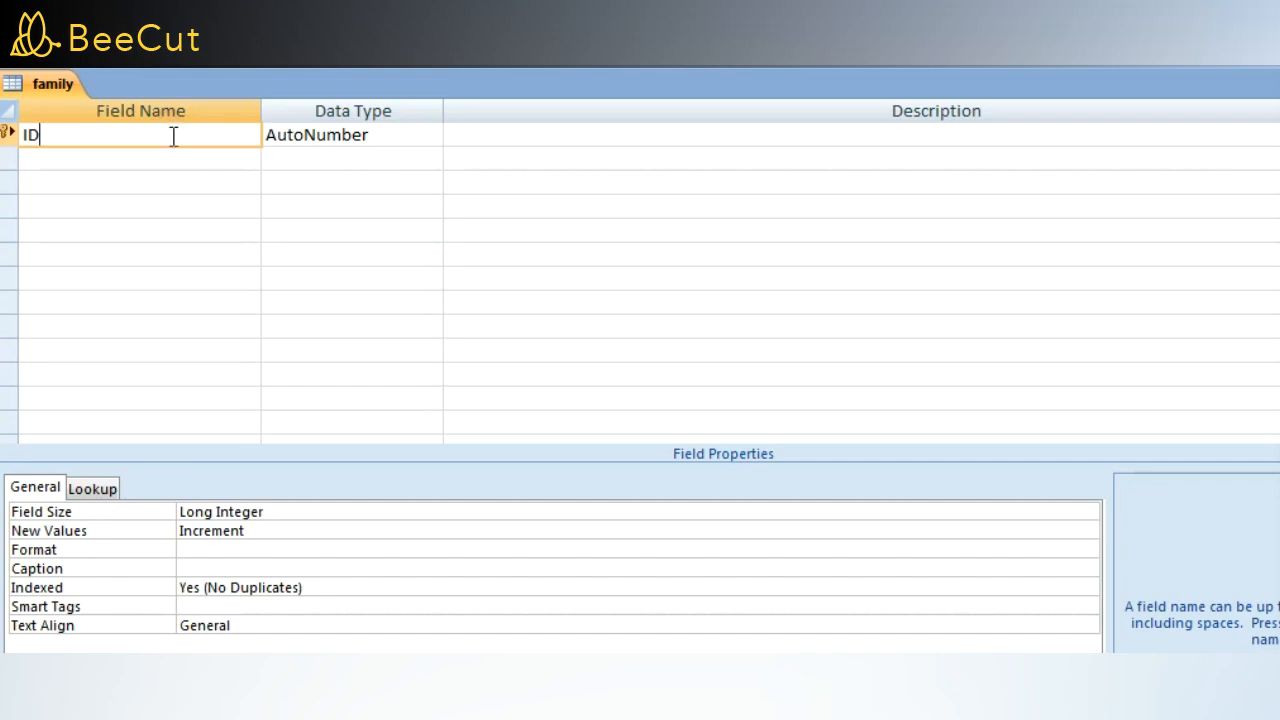
key(BackSpace)
key(BackSpace)
text(name)
- Accept the reserved word as field name and set the name field's data type to Text
click(403, 133)
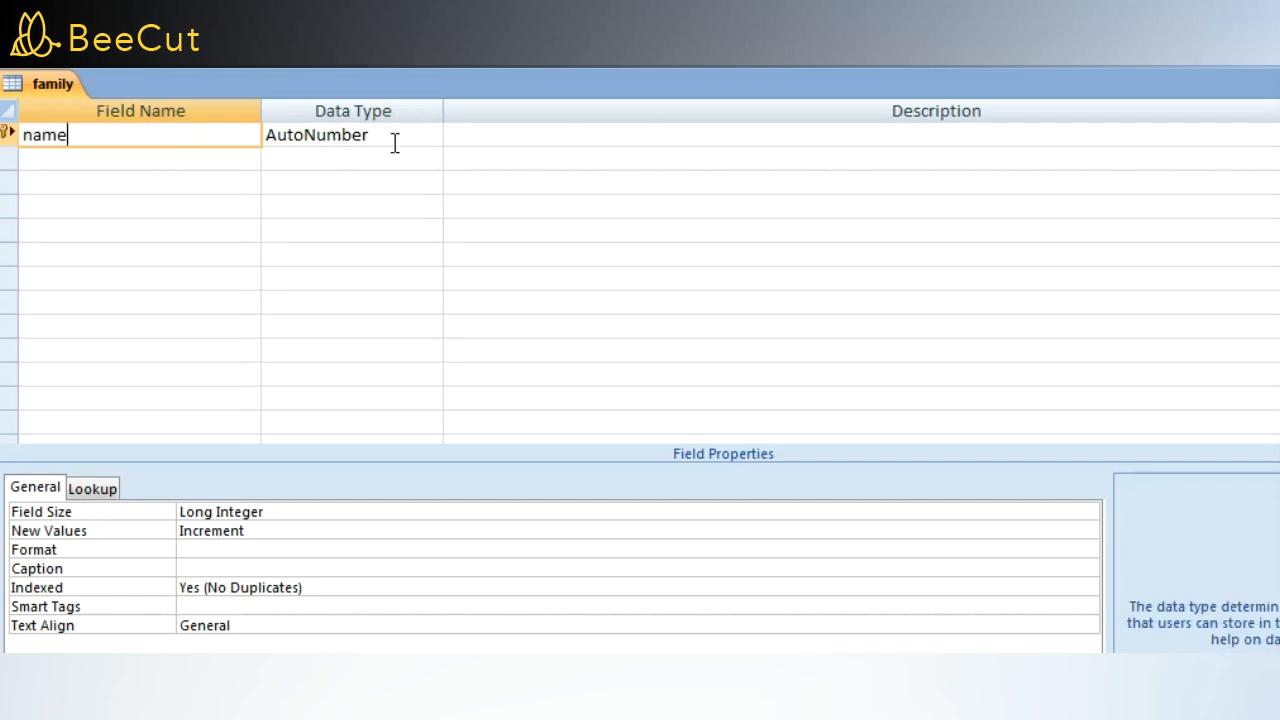
click(397, 134)
click(396, 134)
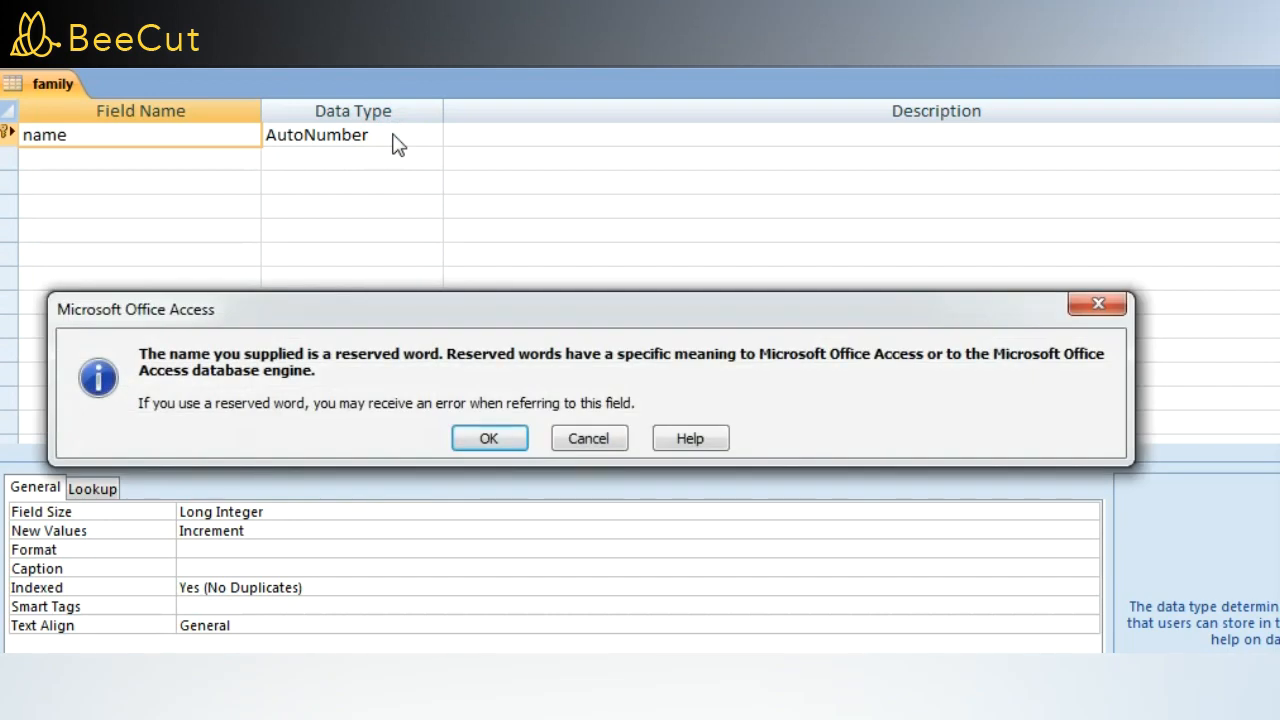
click(487, 436)
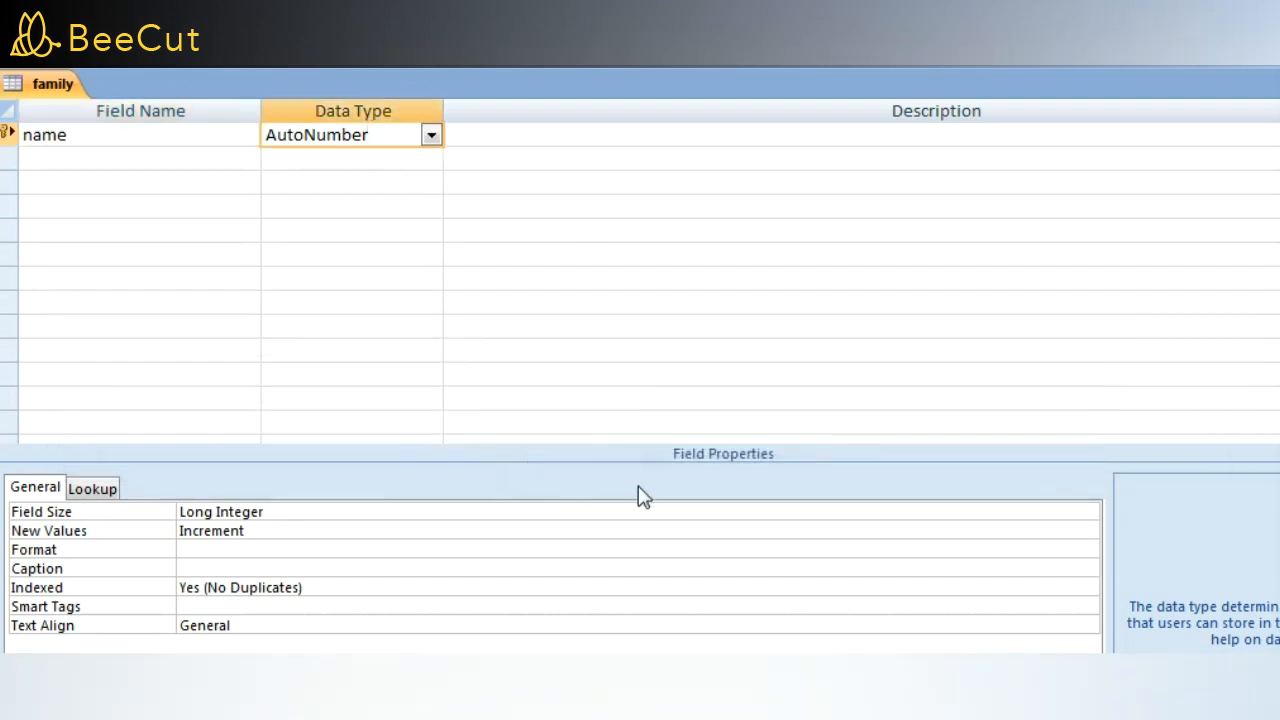
click(431, 137)
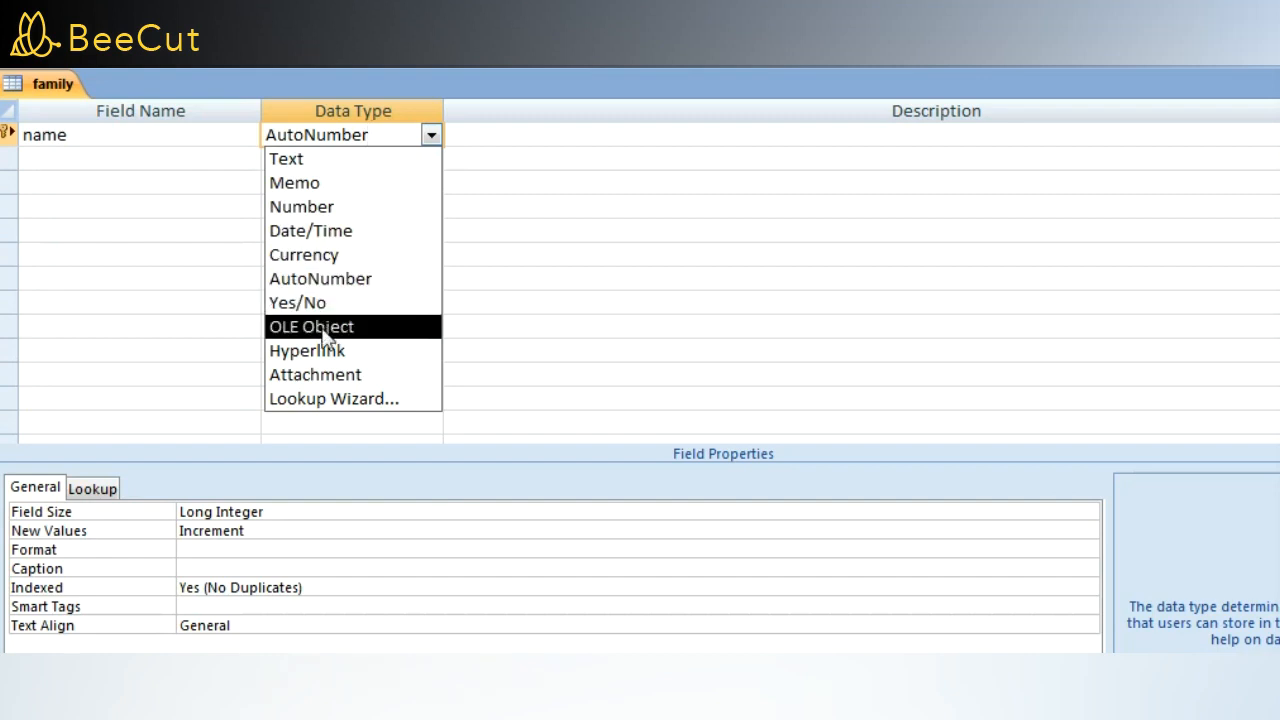
click(336, 168)
- Add a field called father name in the second row with the data type Text
click(203, 163)
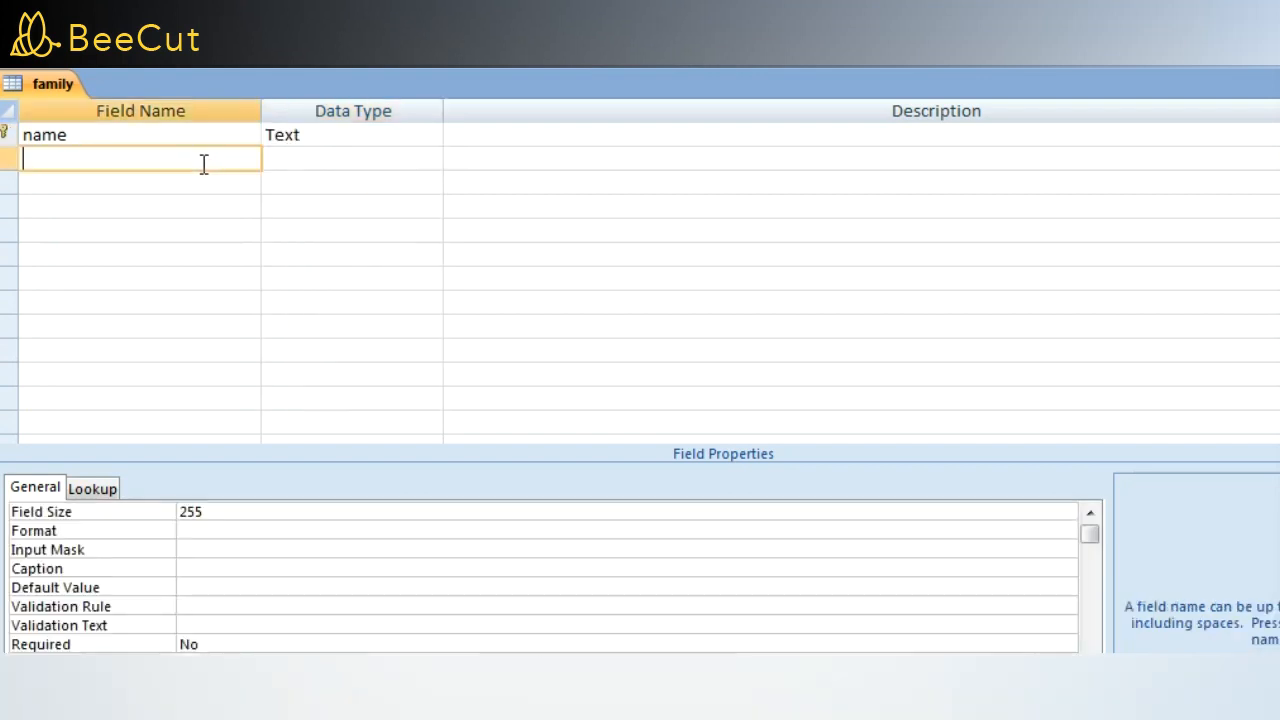
right_click(203, 168)
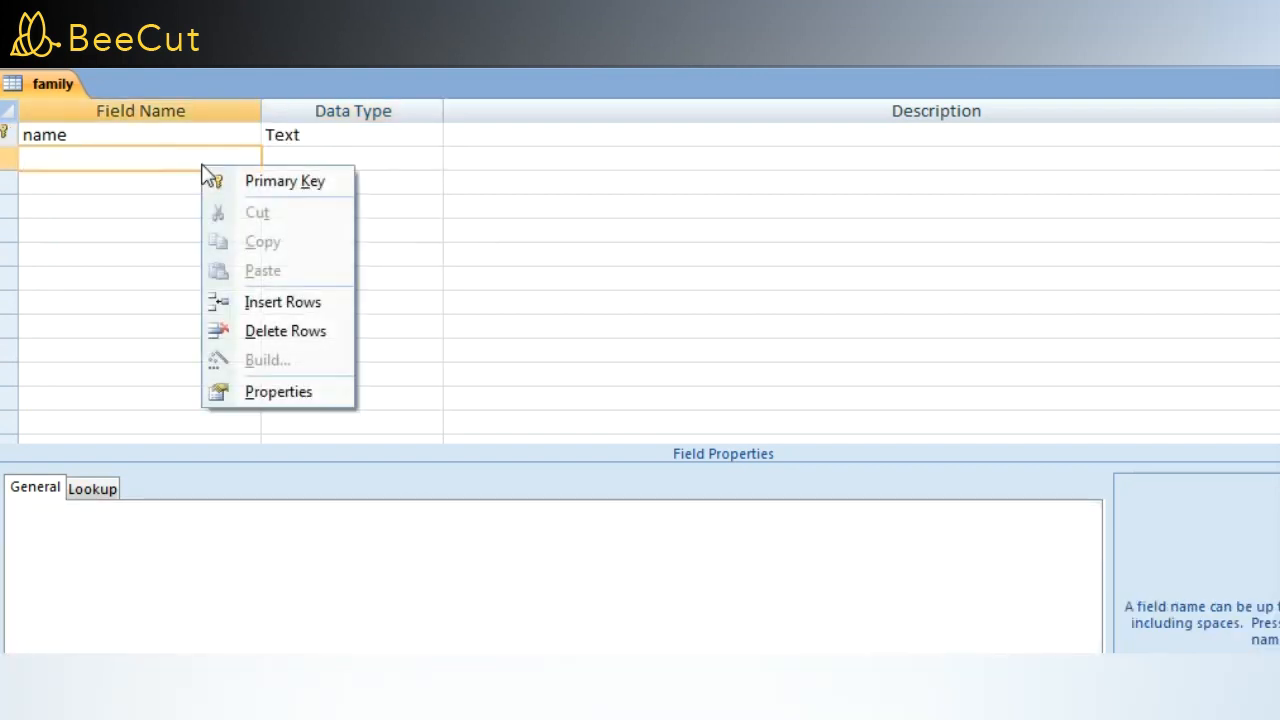
click(205, 164)
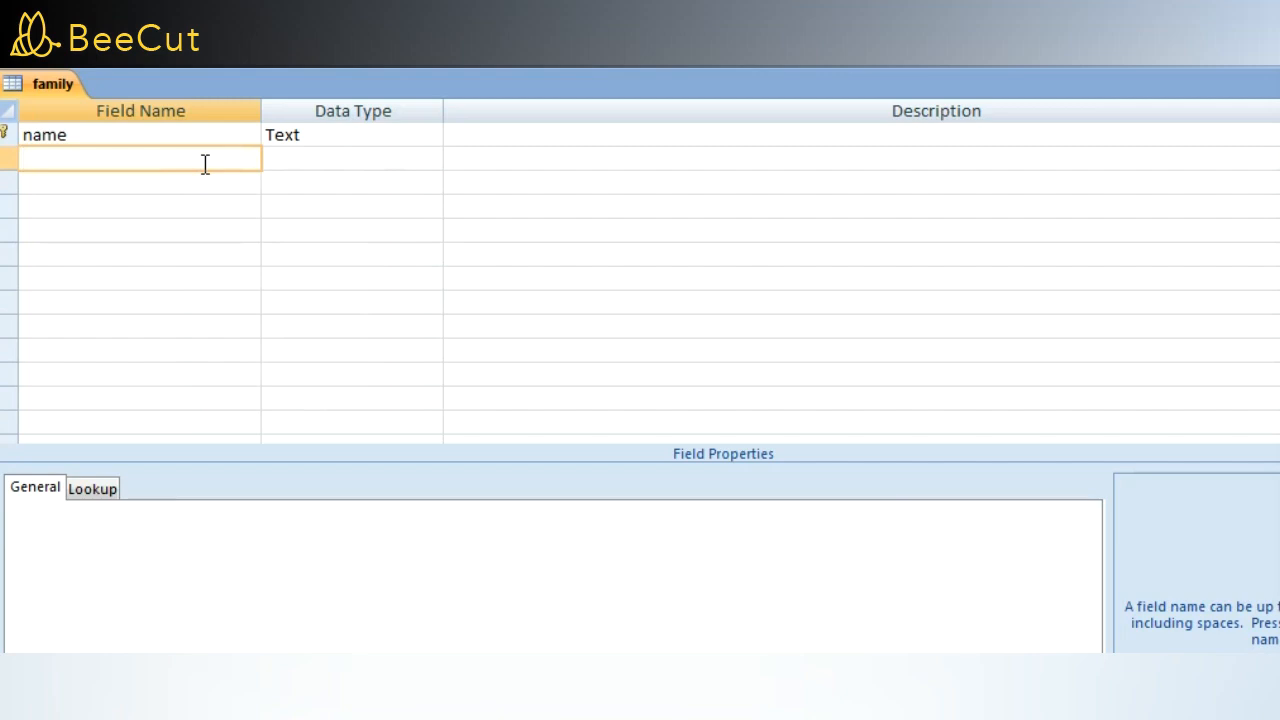
text(father name)
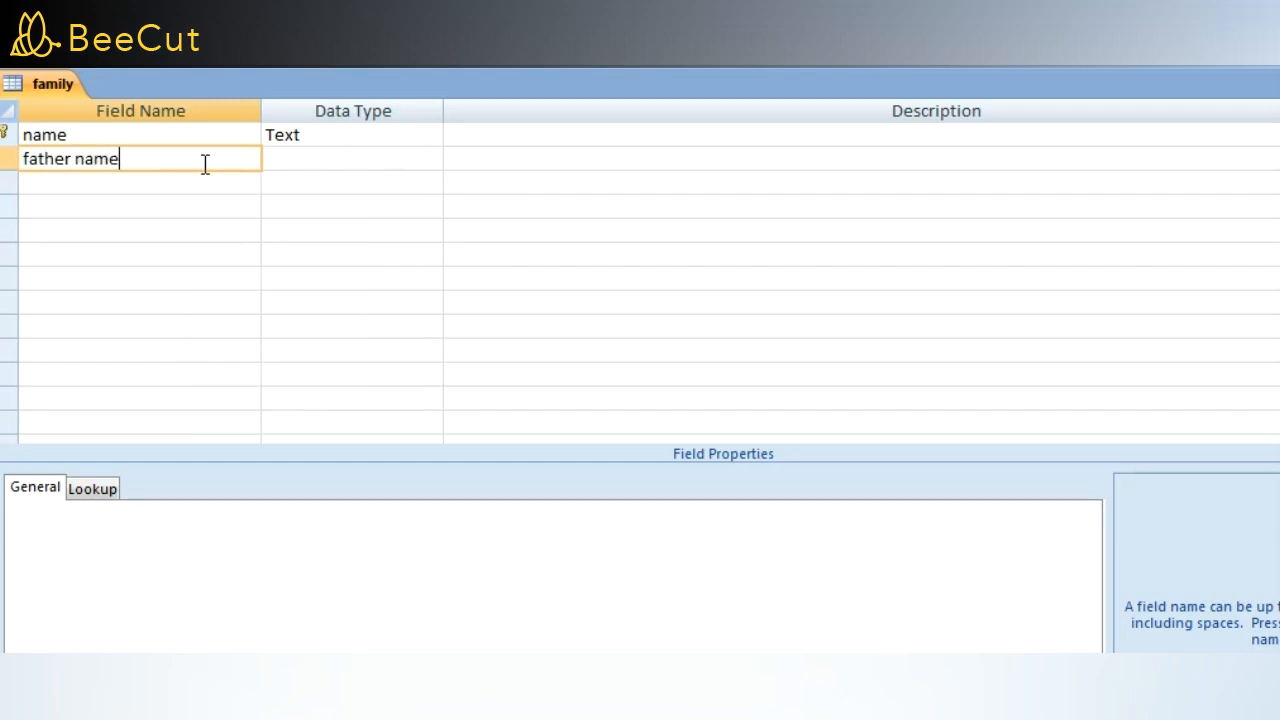
click(301, 158)
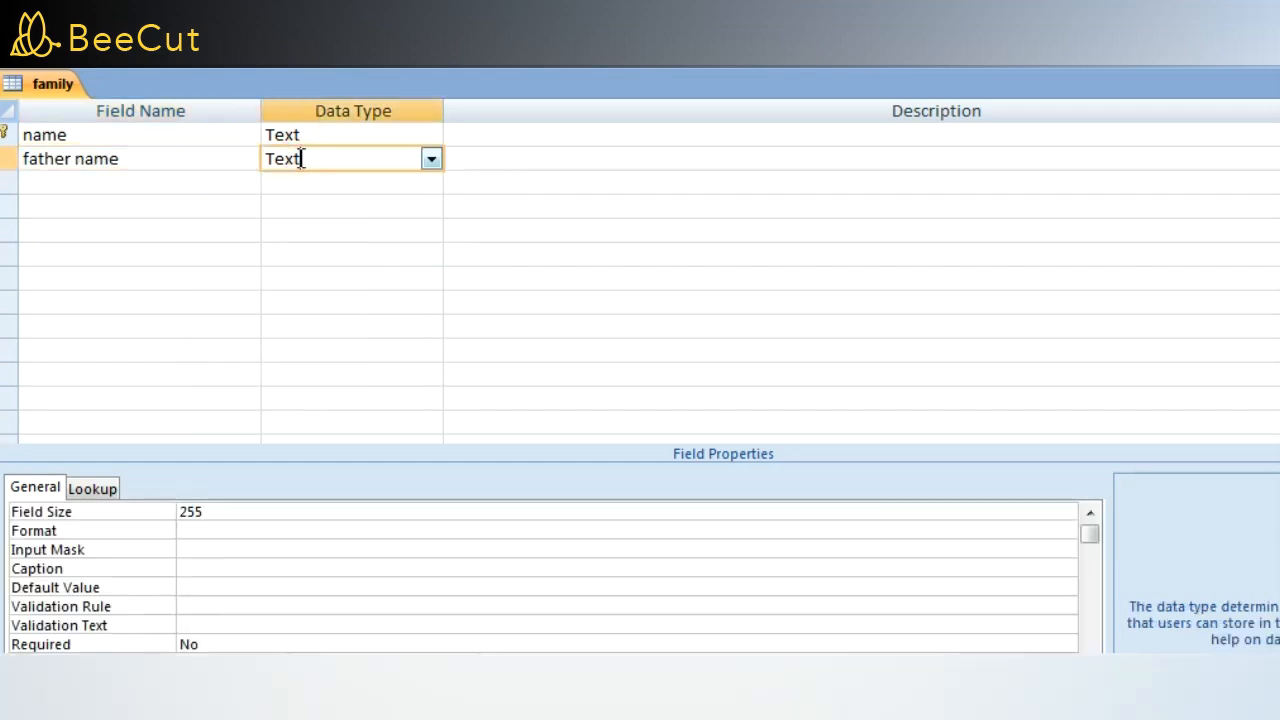
click(430, 158)
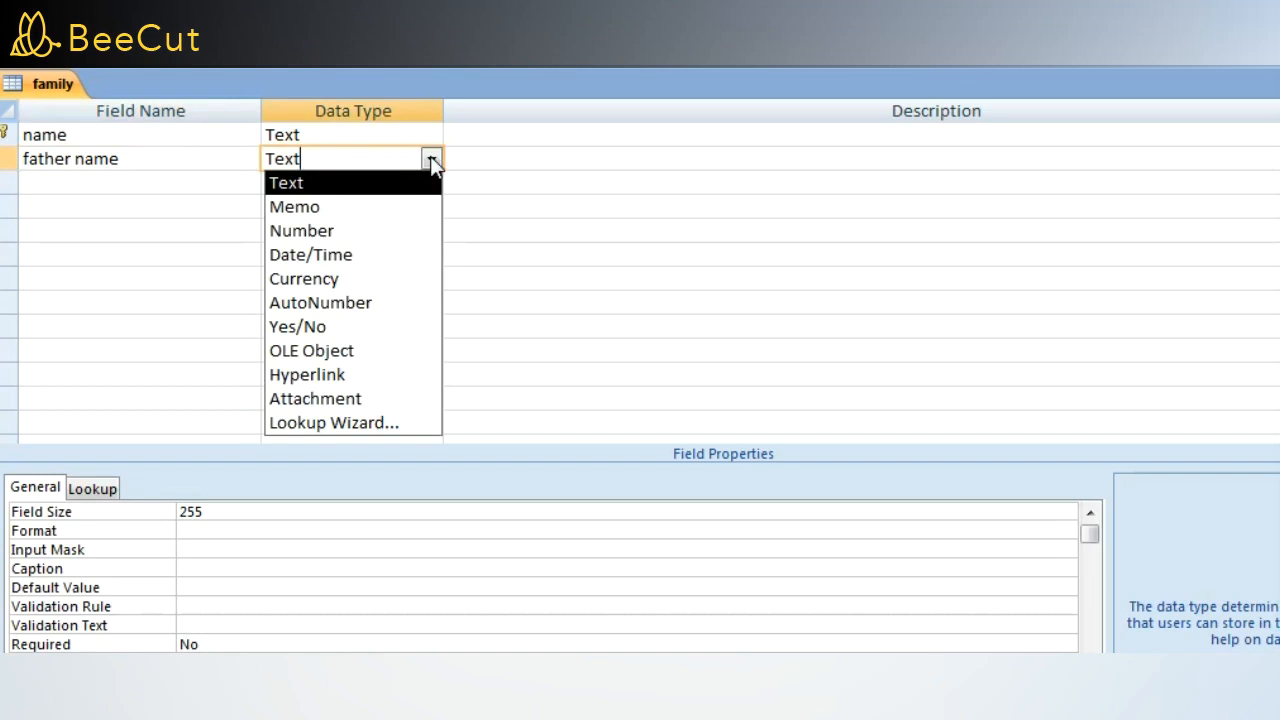
click(360, 186)
- Add a field called mother name below father name with the data type Text
click(169, 189)
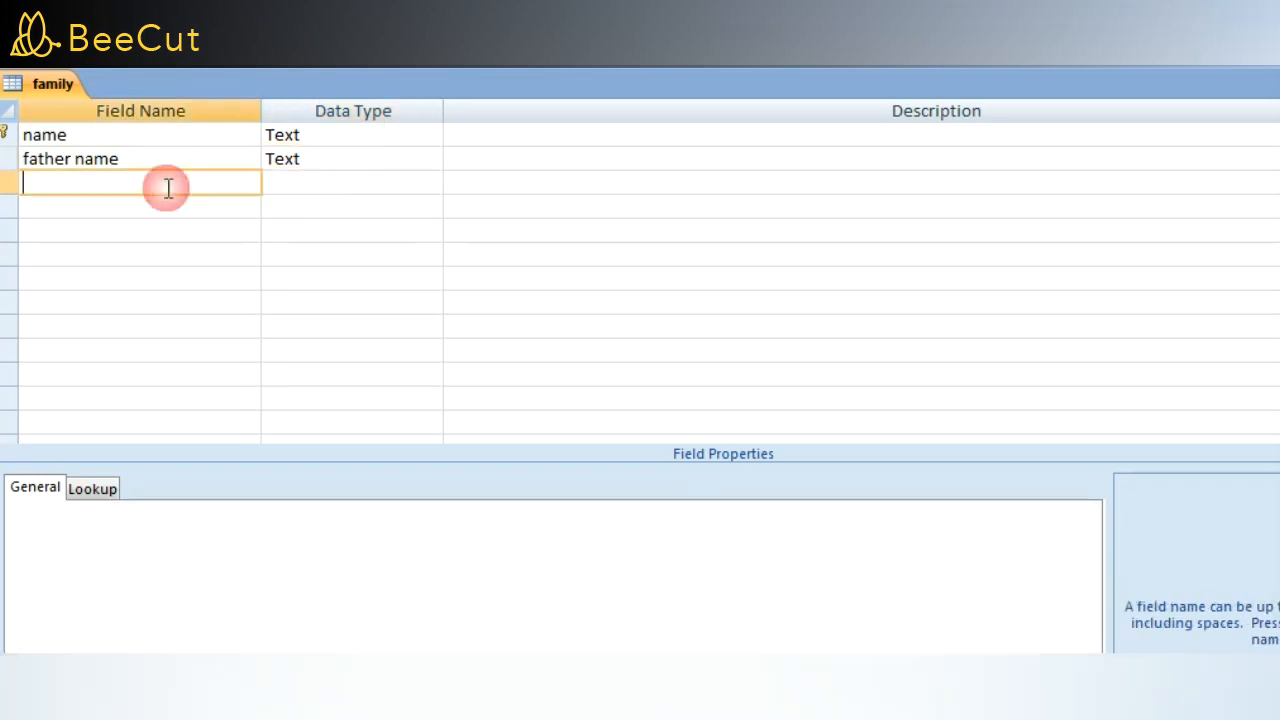
text(mother no)
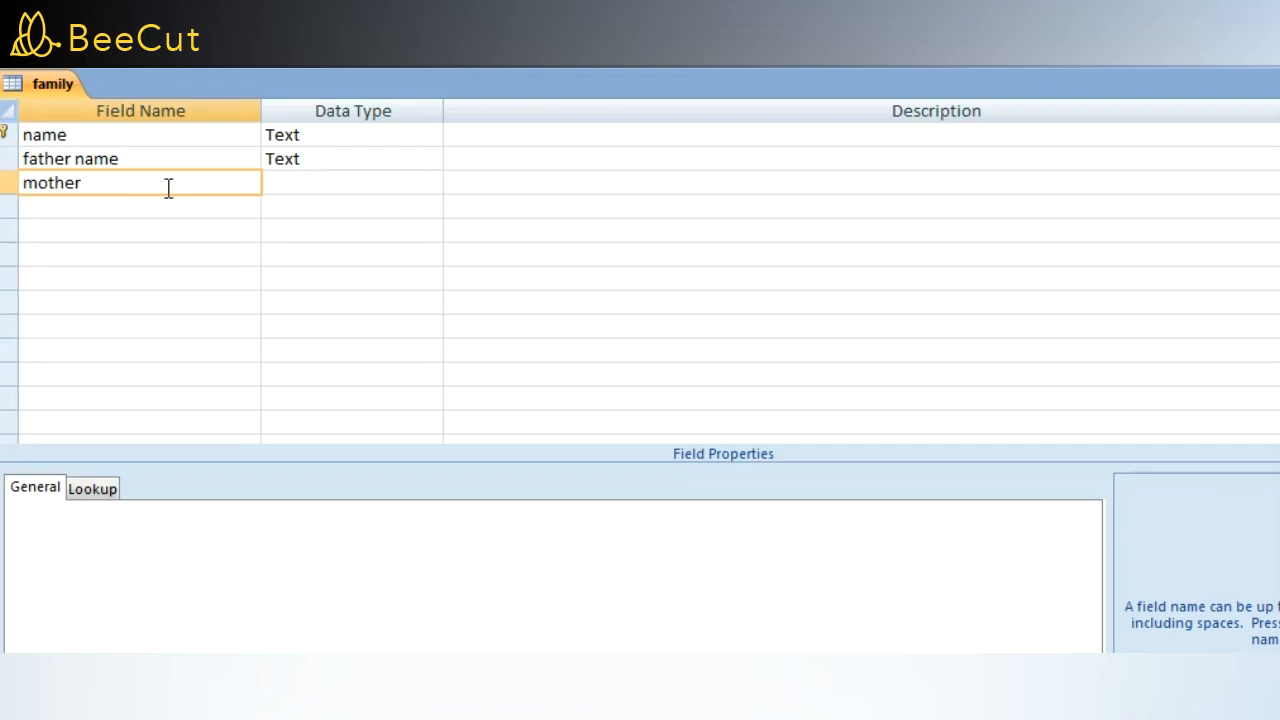
key(BackSpace)
text(ame)
click(354, 184)
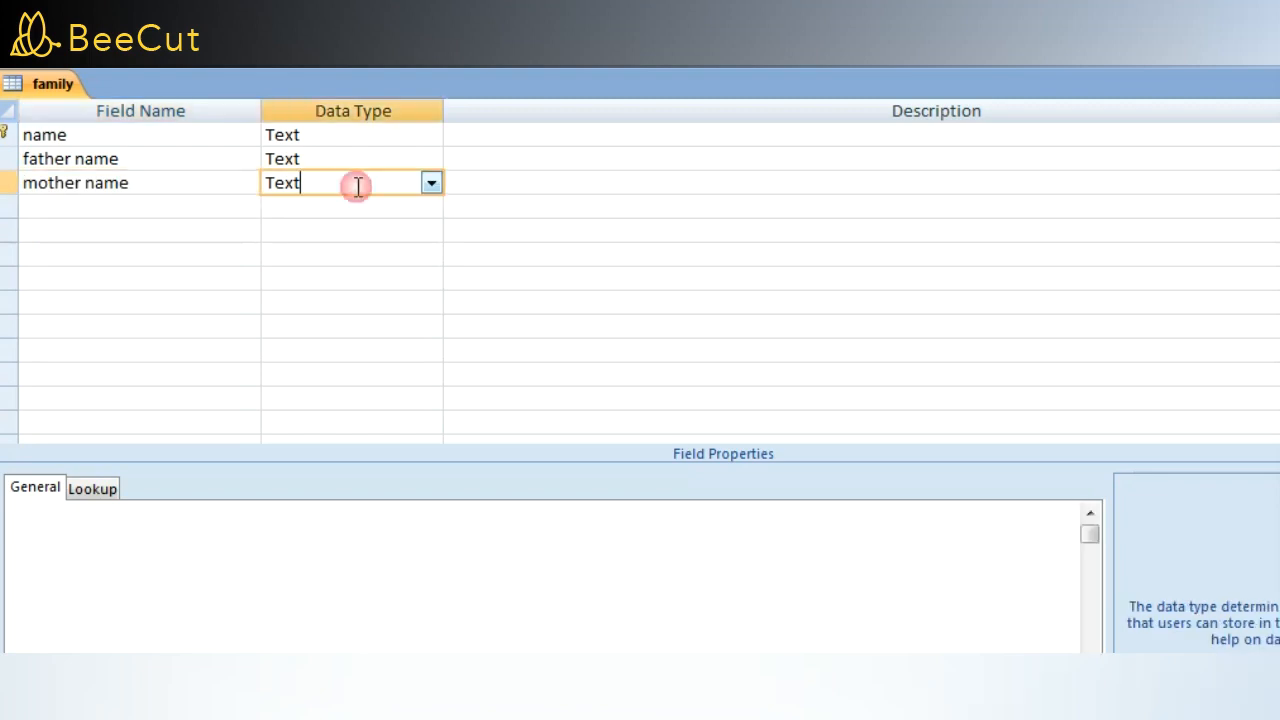
- Add a field called date of birth below mother name and set its data type to Date/Time
click(120, 197)
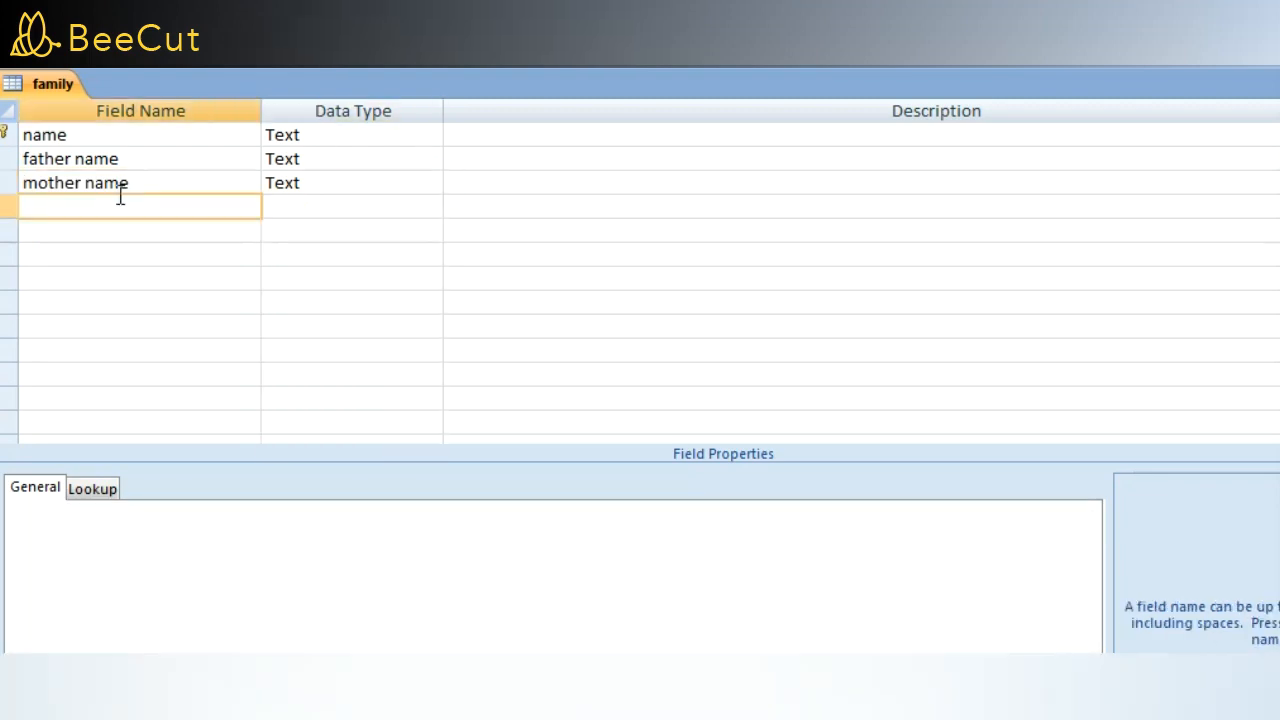
text(date of birth)
click(358, 277)
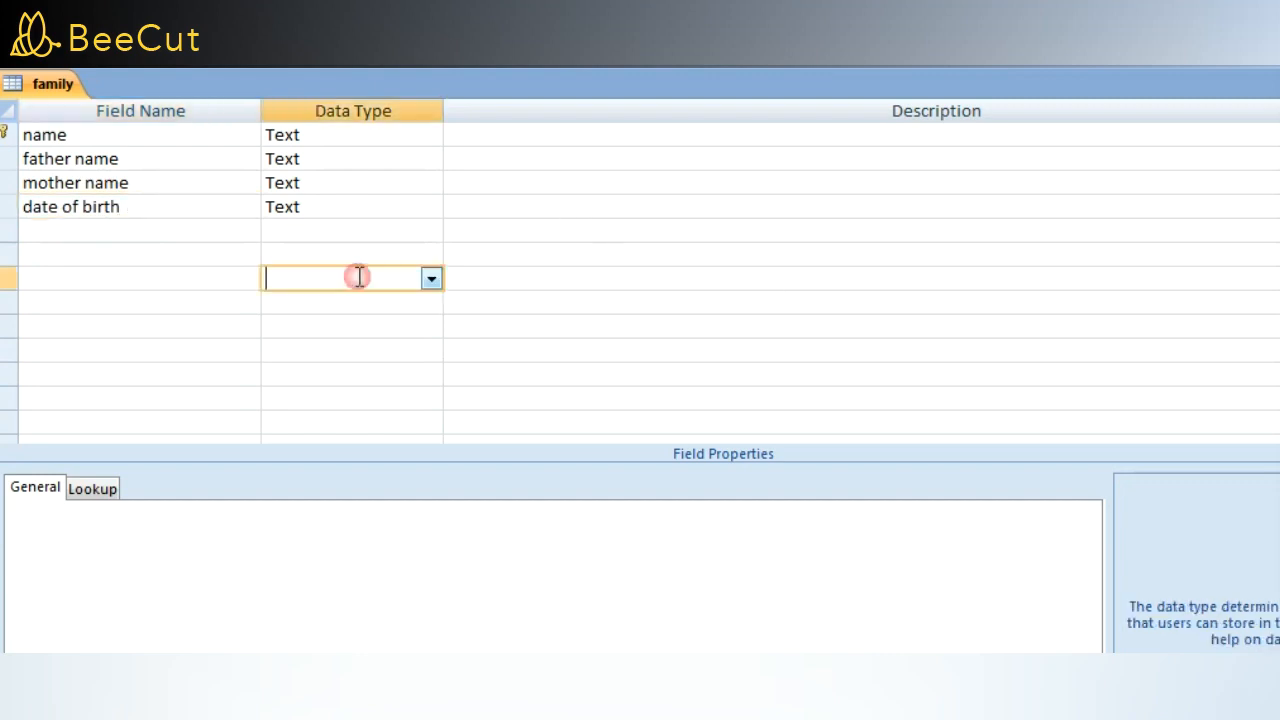
click(369, 212)
click(433, 208)
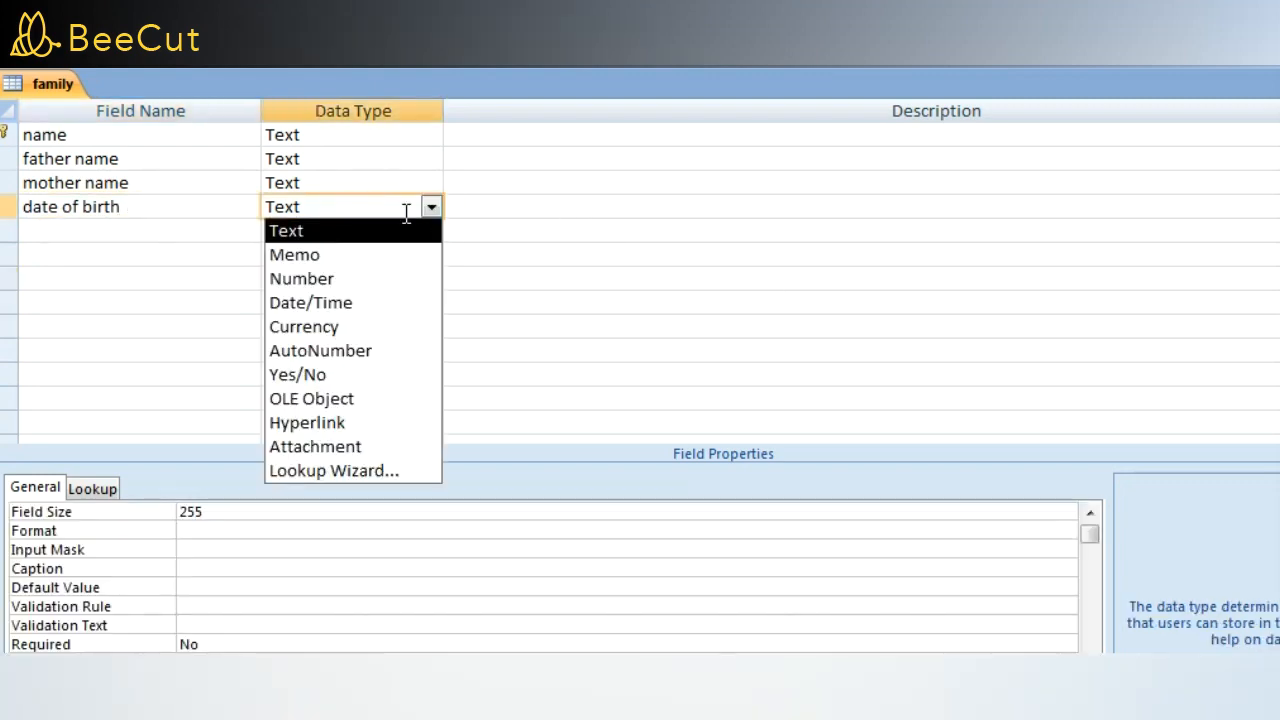
click(363, 302)
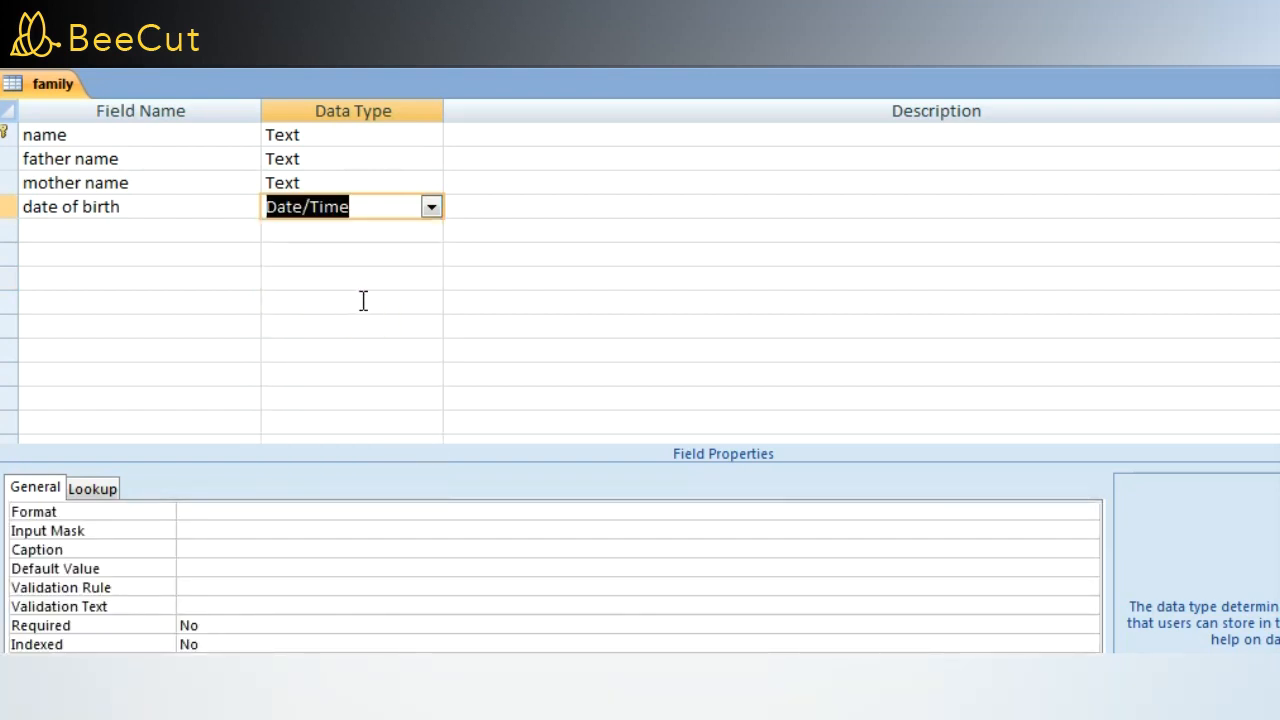
- Try to apply the Lookup Wizard to the date of birth field
click(406, 251)
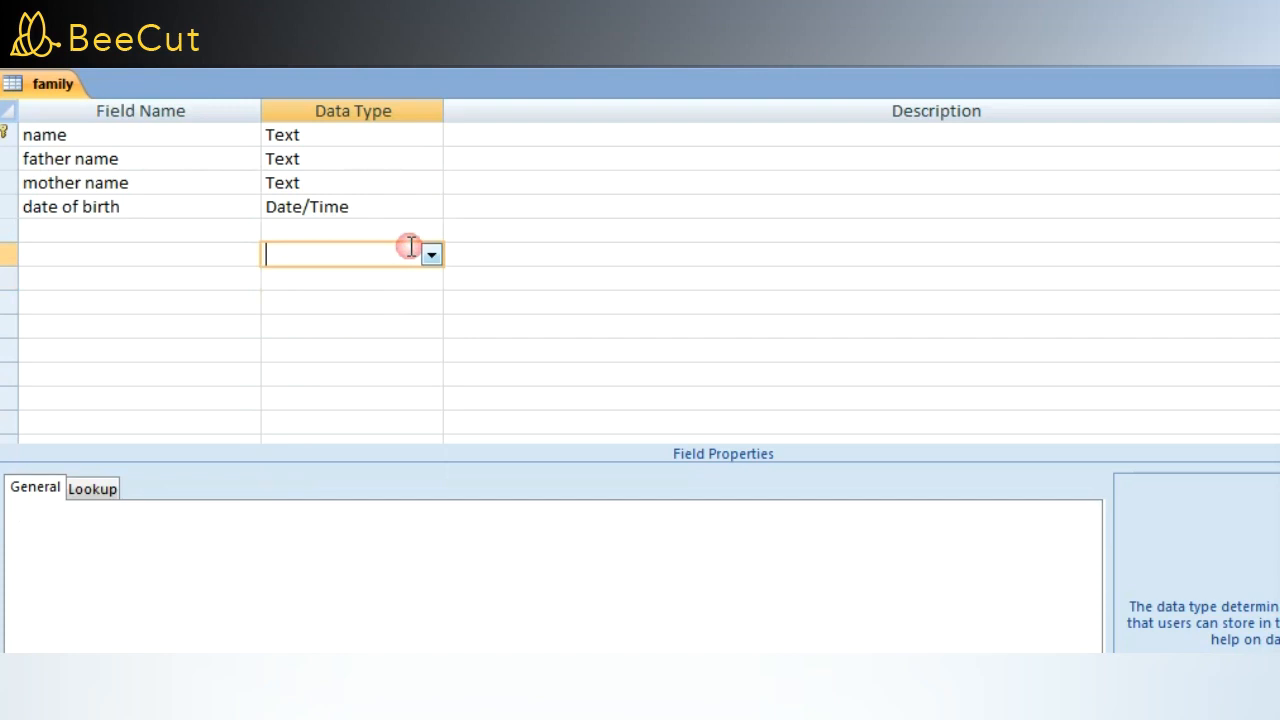
click(377, 202)
click(431, 207)
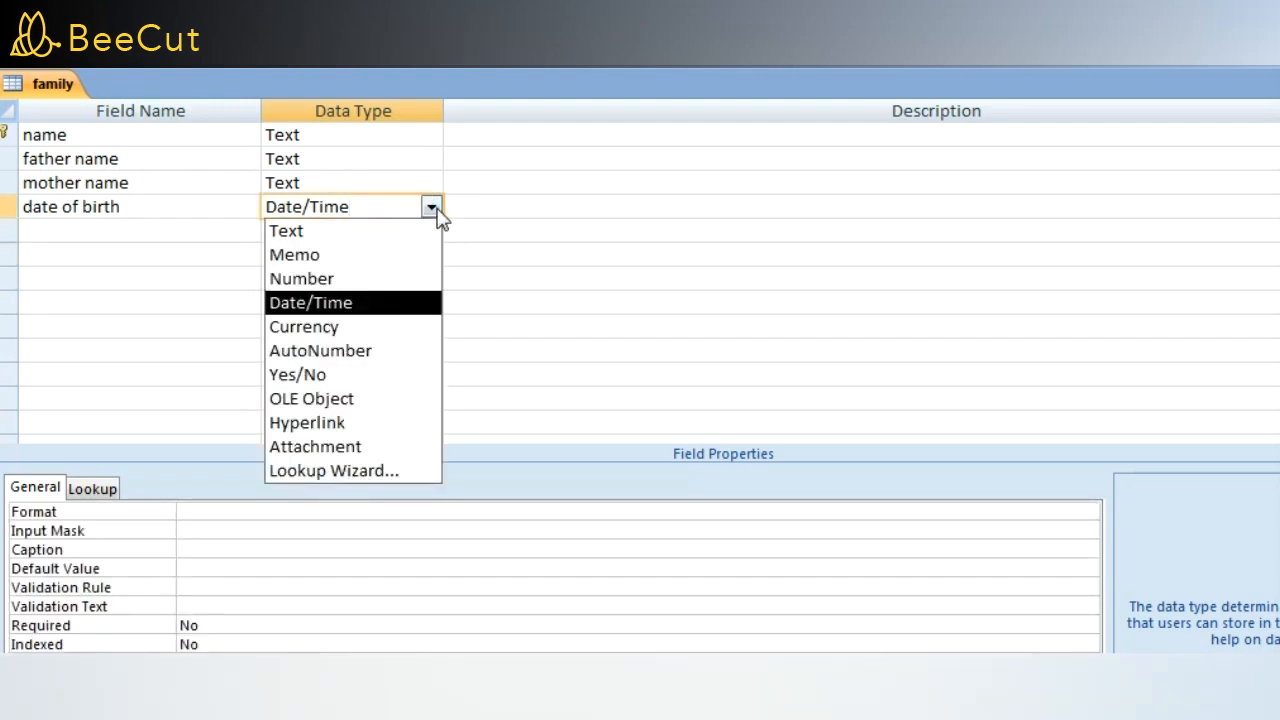
click(367, 471)
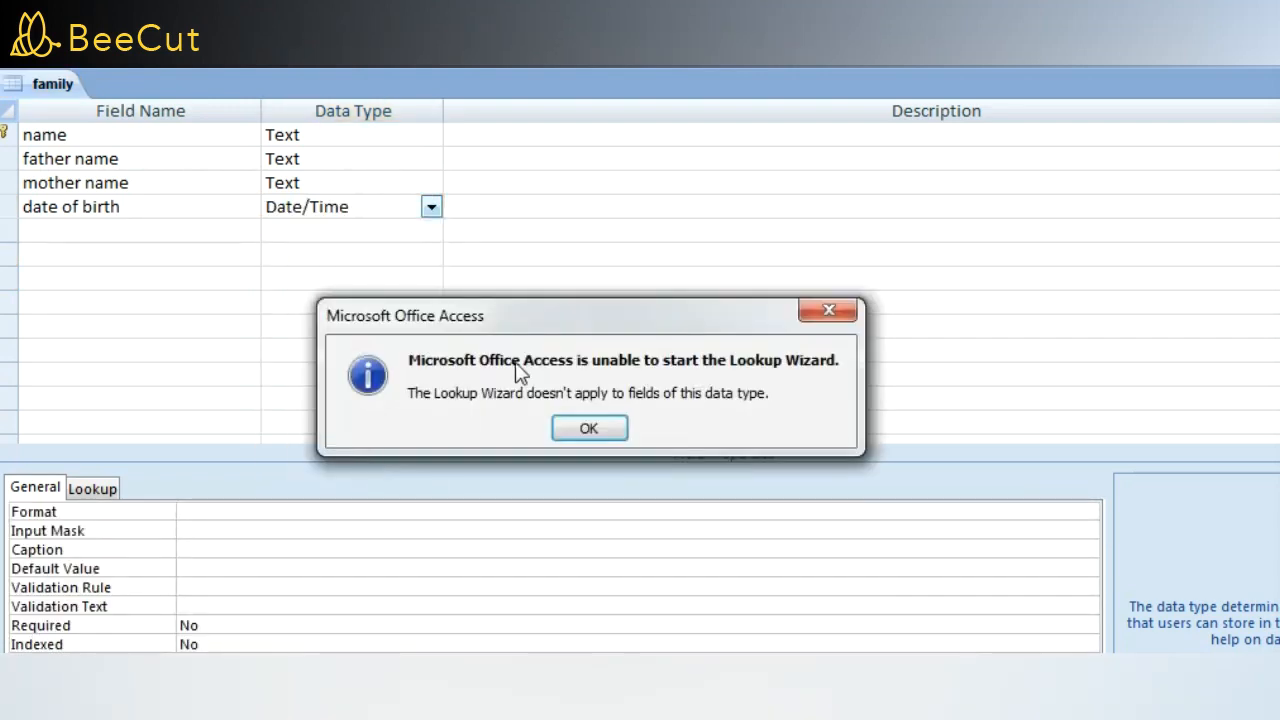
click(586, 428)
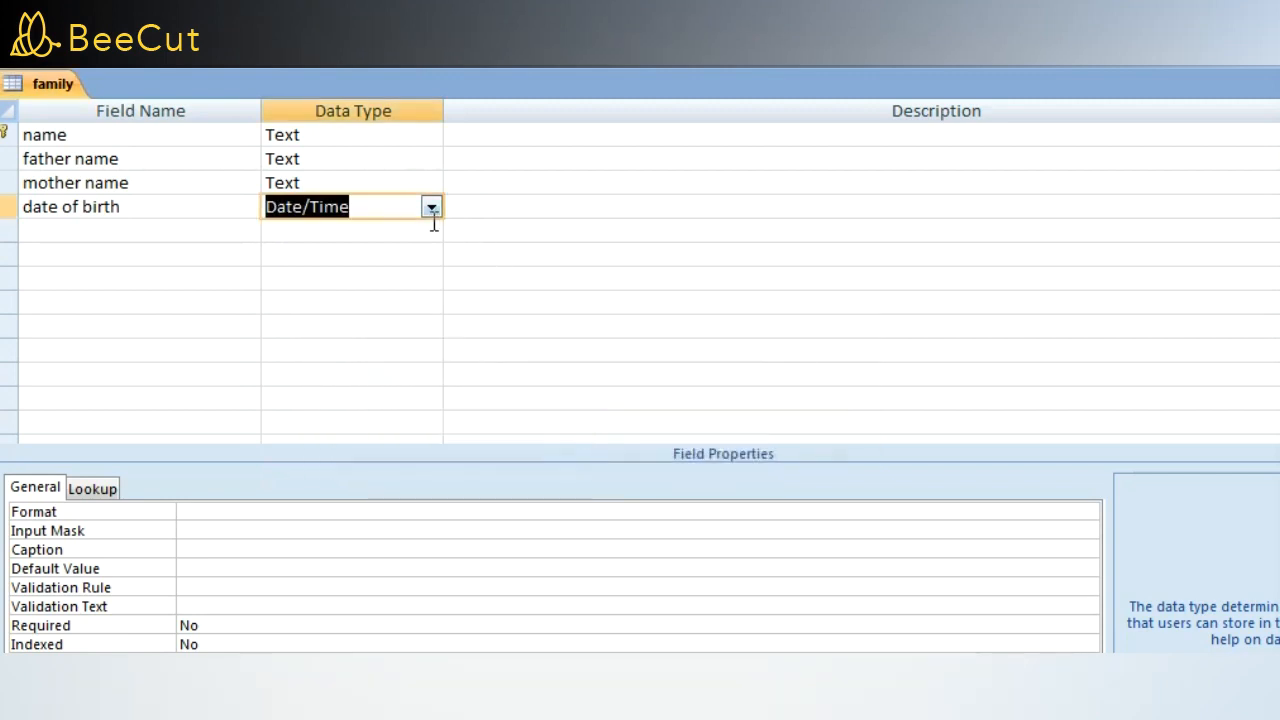
click(431, 207)
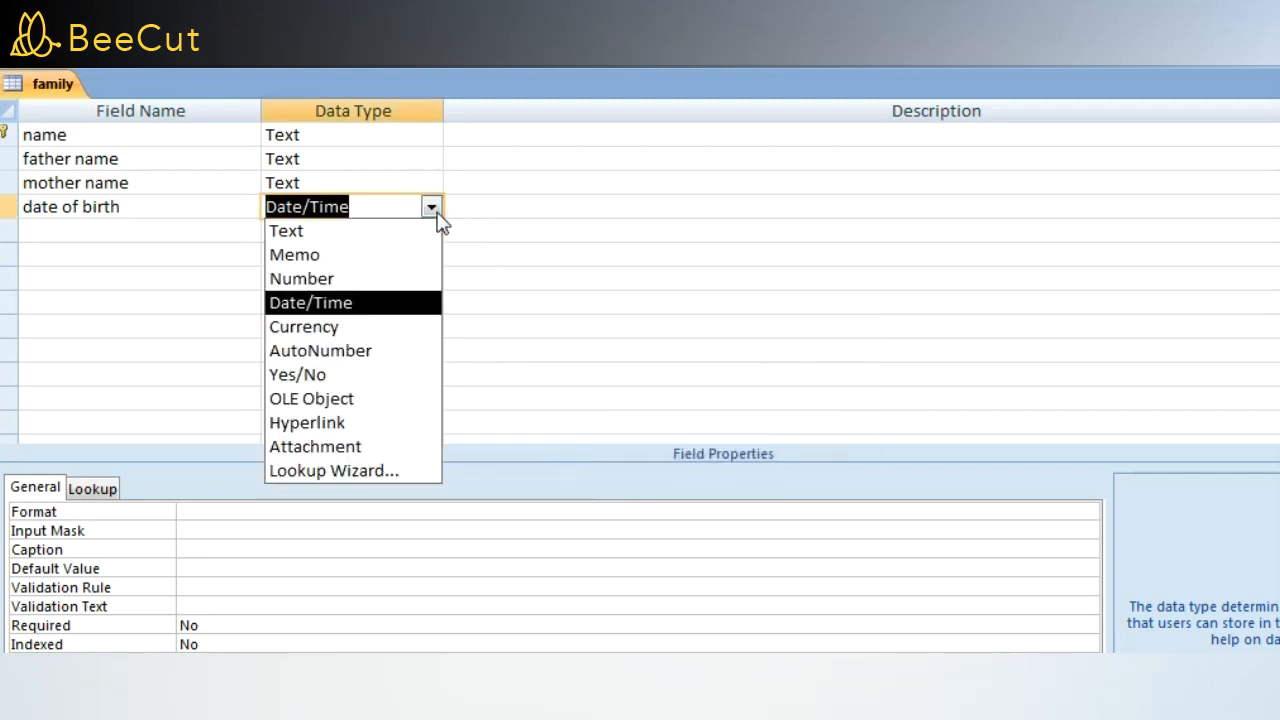
click(592, 209)
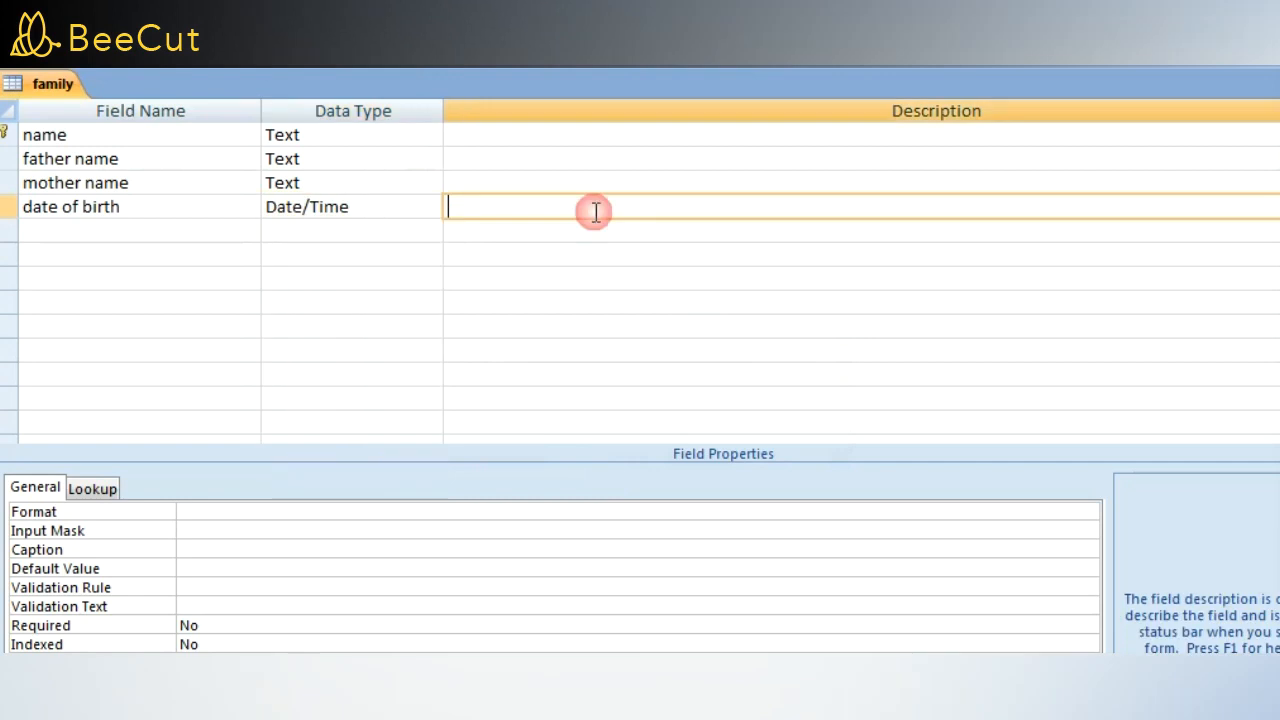
- Add a field called gender below date of birth with the data type Text
click(162, 232)
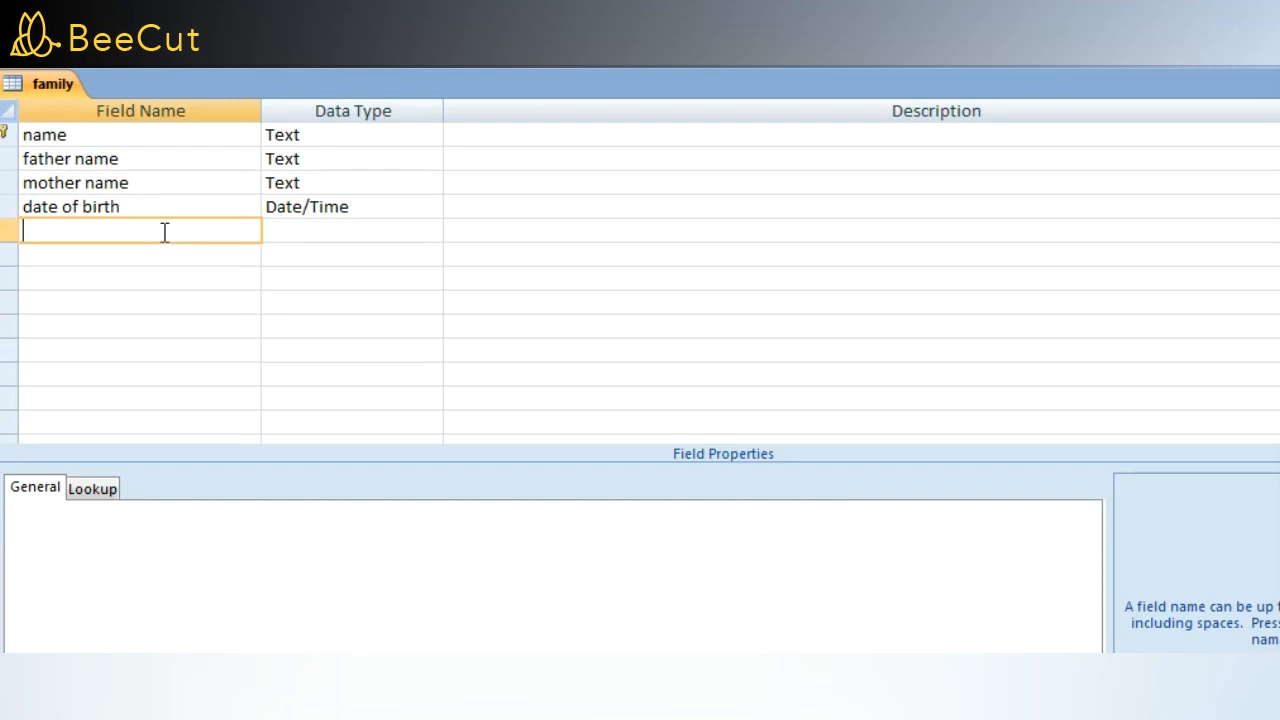
text(gender)
click(323, 304)
click(360, 236)
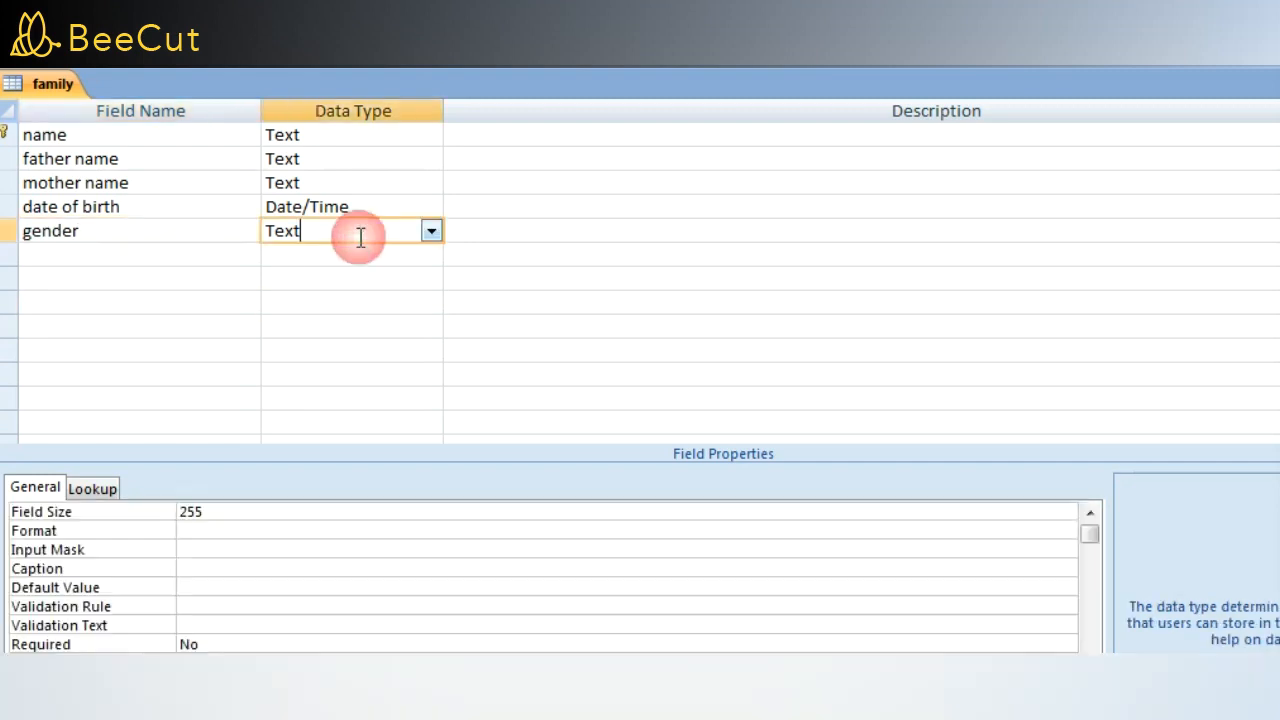
click(431, 234)
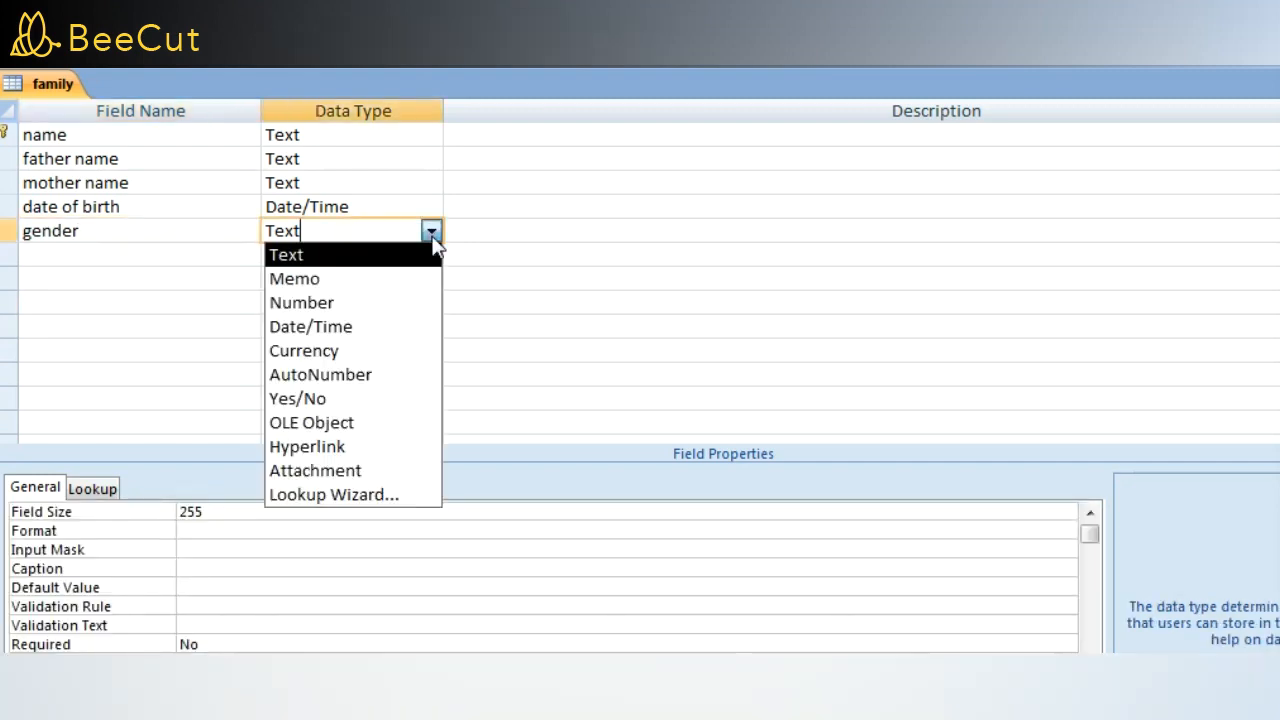
click(363, 266)
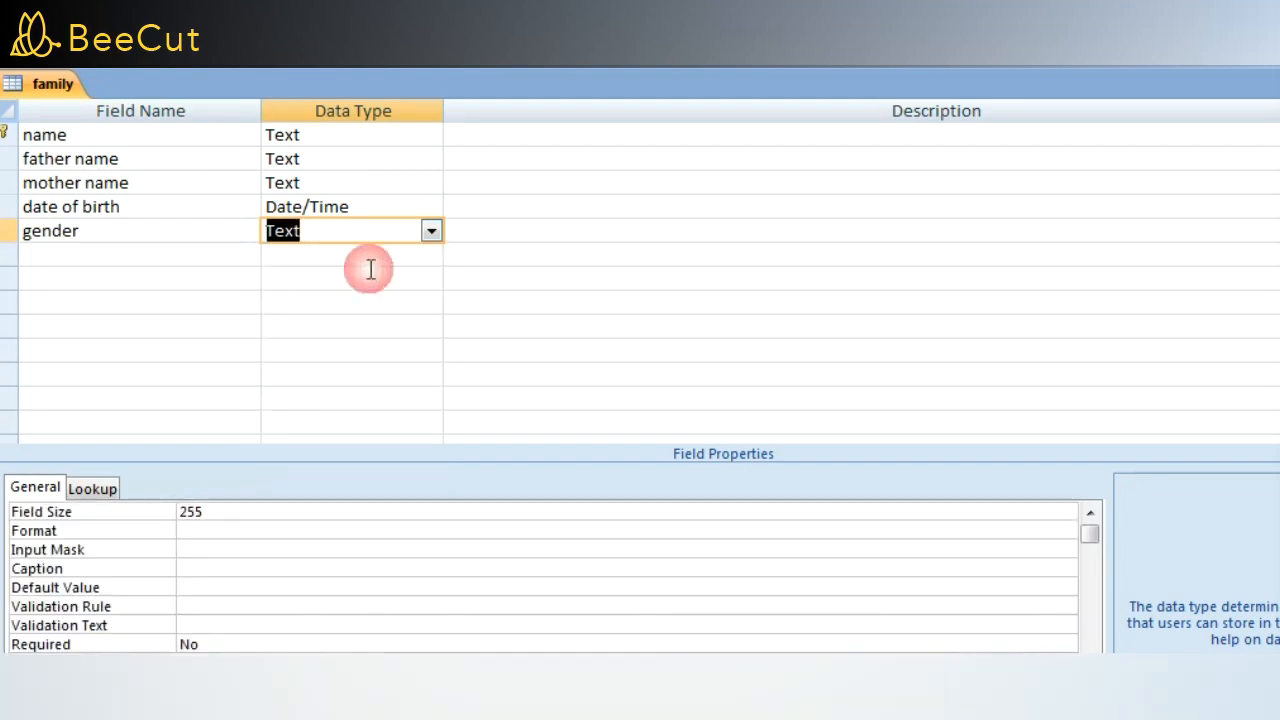
click(110, 257)
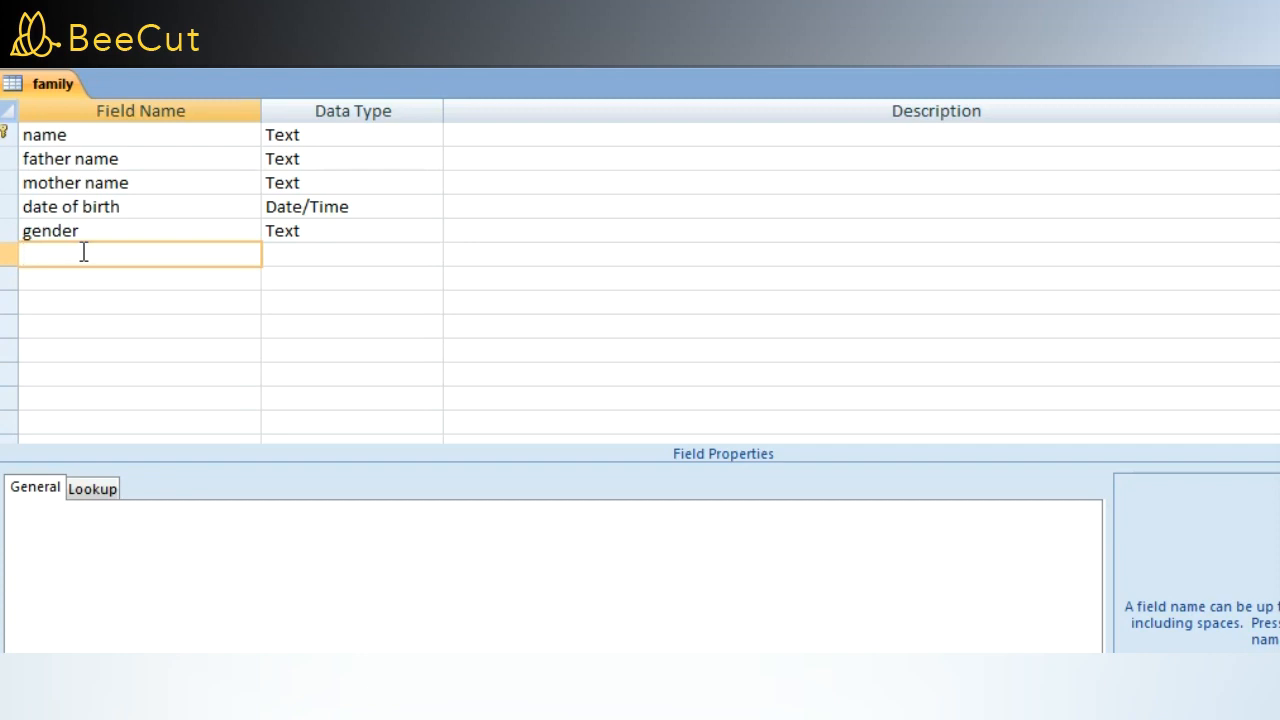
- Add a field called fees paid complete statuse below gender and set its data type to Yes/No
text(feed)
key(BackSpace)
key(BackSpace)
text(s paid complete statuse)
click(341, 257)
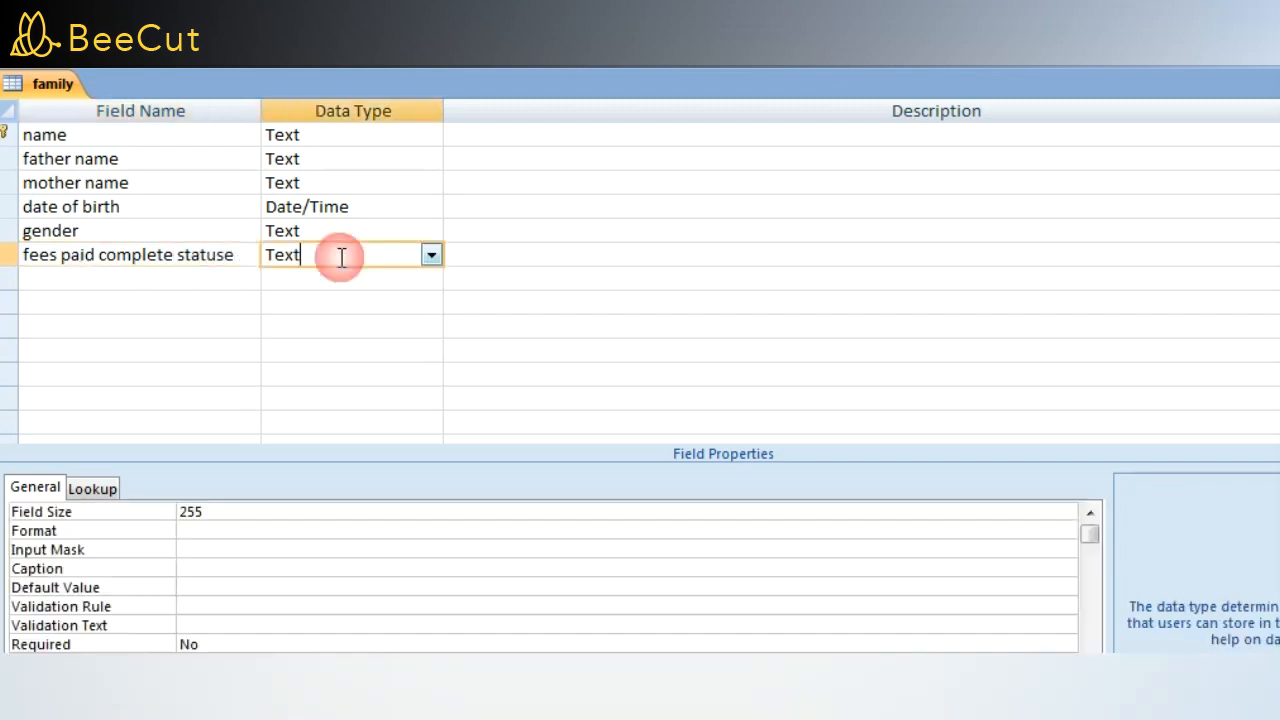
click(431, 255)
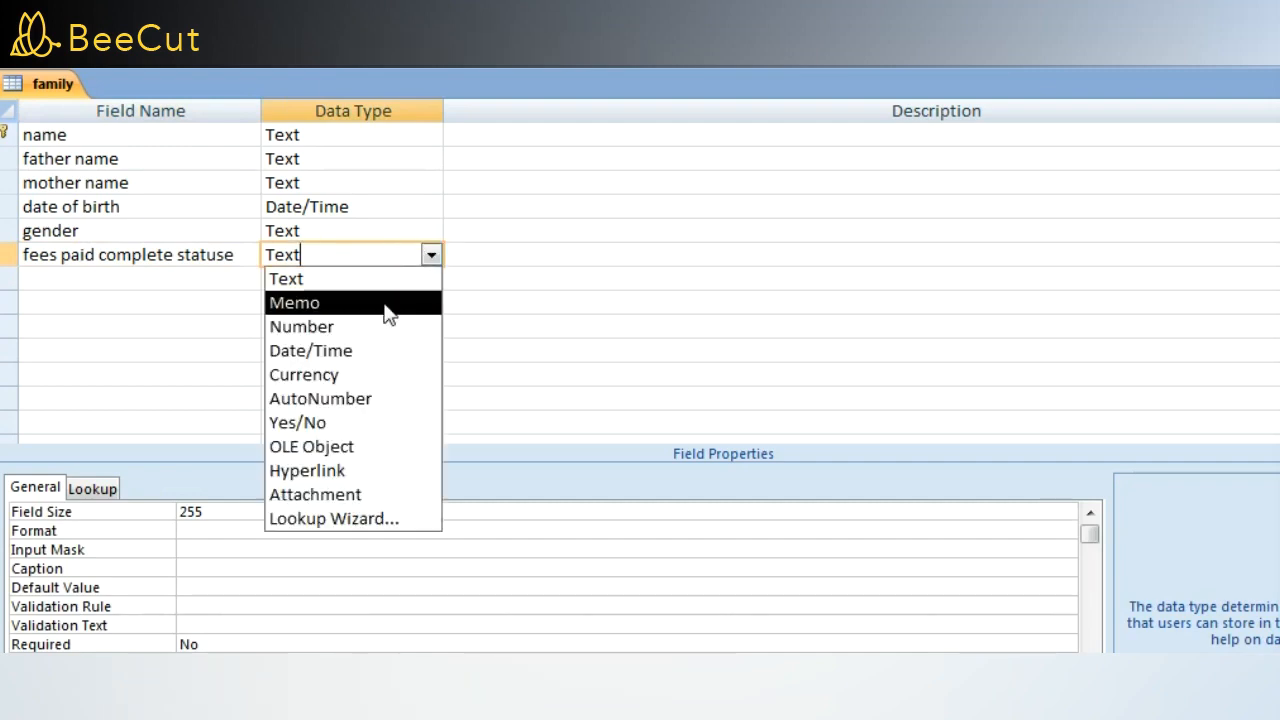
click(345, 423)
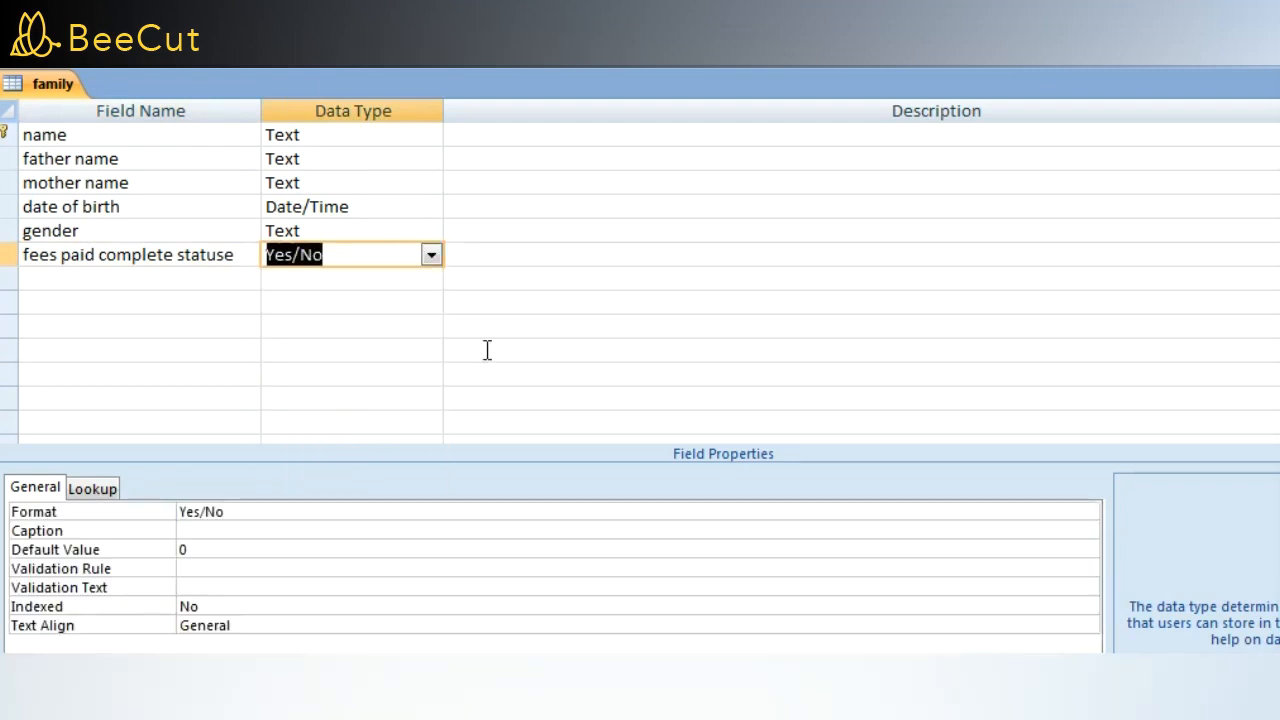
click(580, 328)
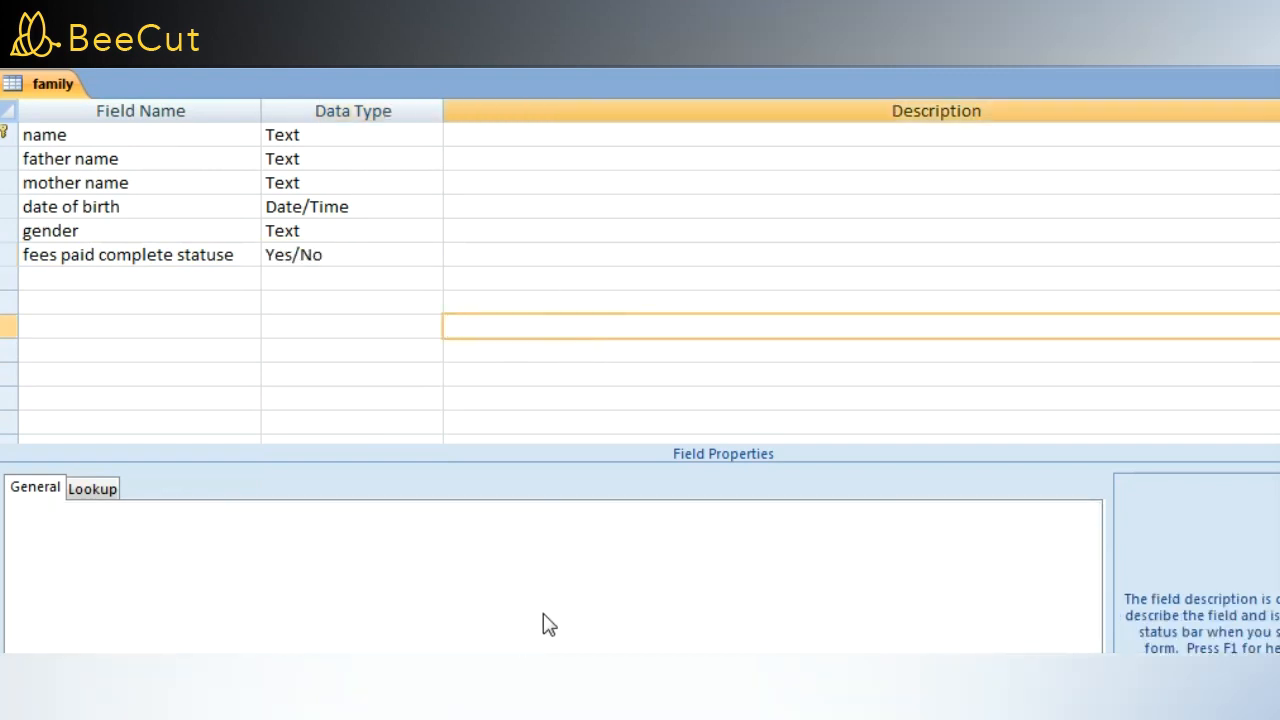
- Add a field called 10% below fees paid complete statuse and set its data type to Number
click(90, 274)
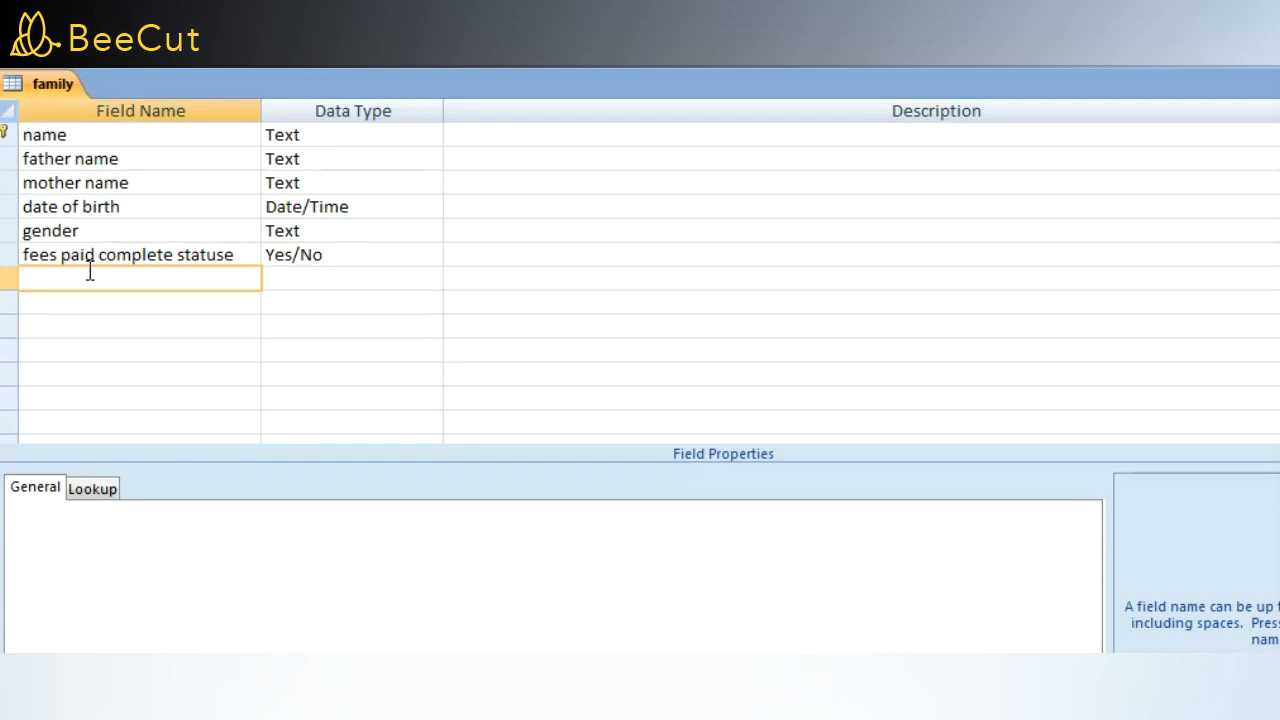
text(10)
text(%)
click(363, 277)
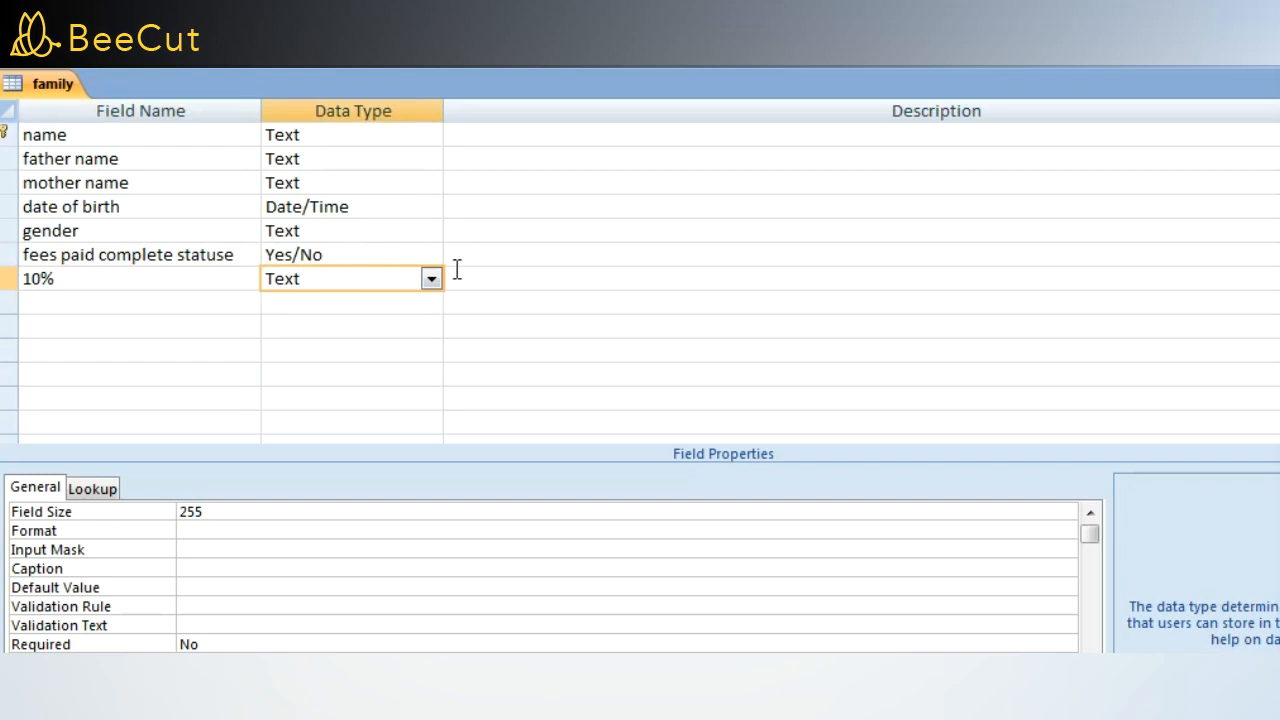
click(433, 281)
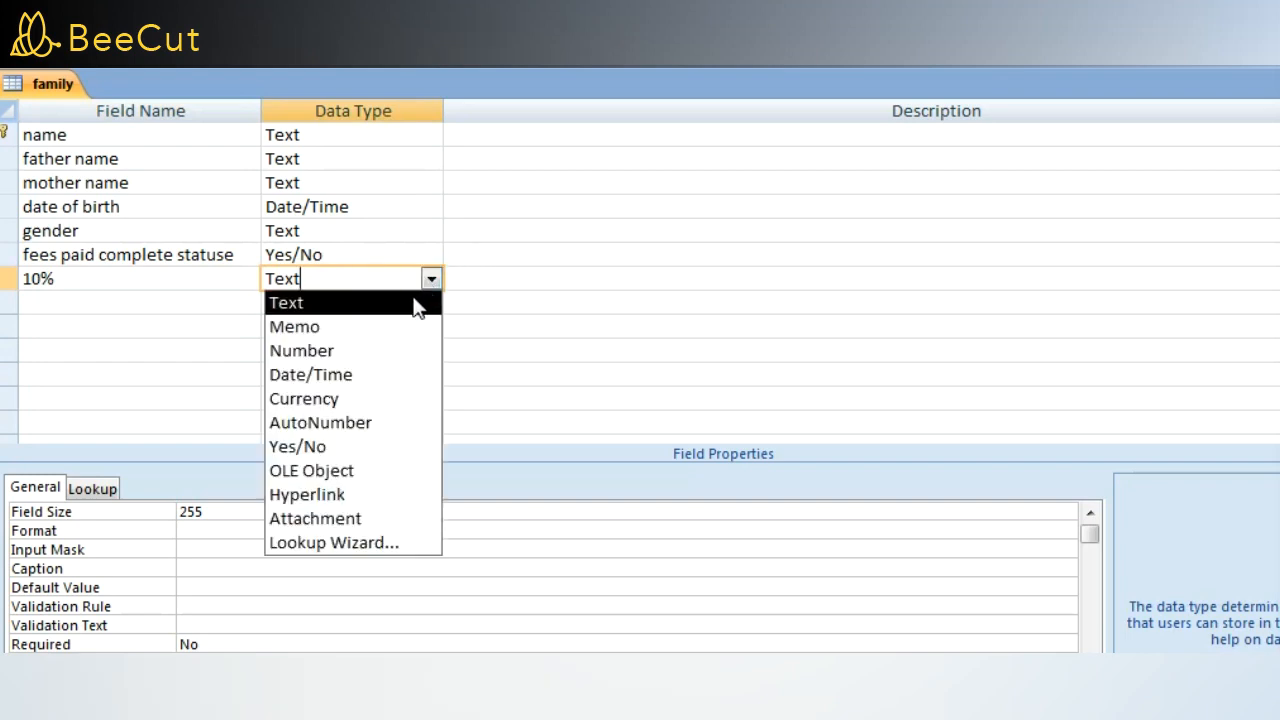
click(378, 358)
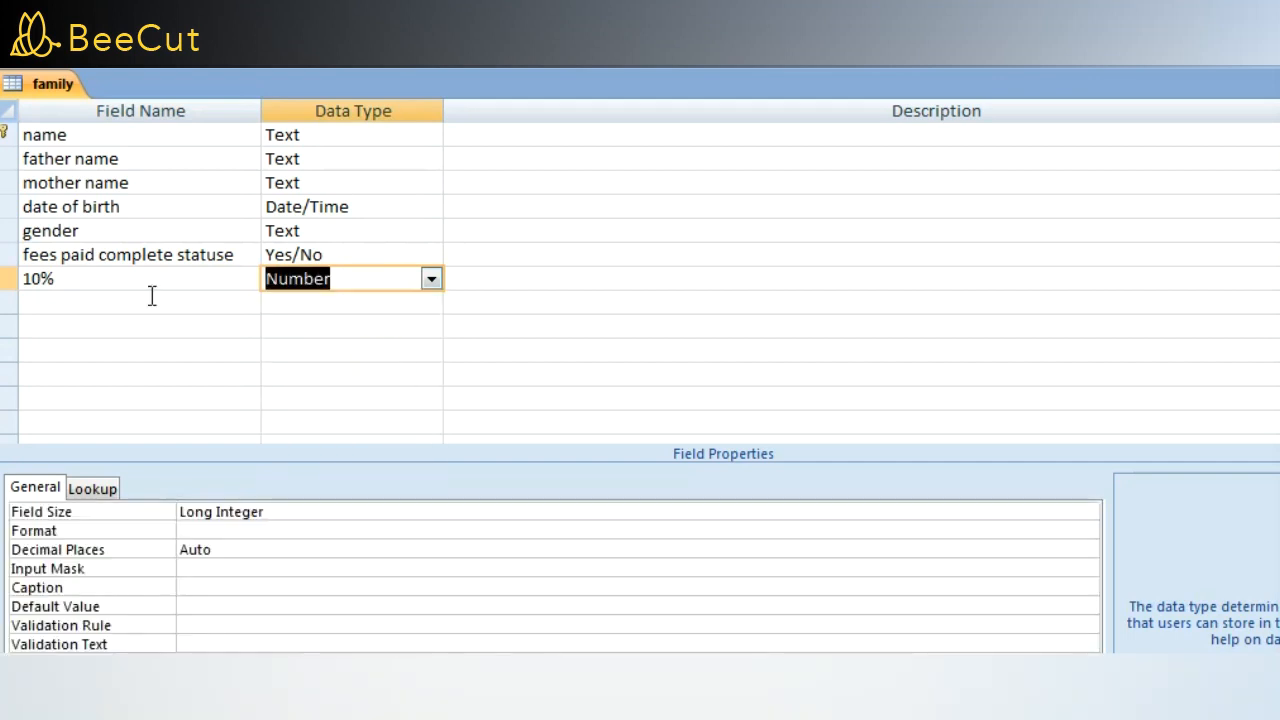
- Add a field called 12% below 10% and set its data type to Number
click(145, 302)
text(12)
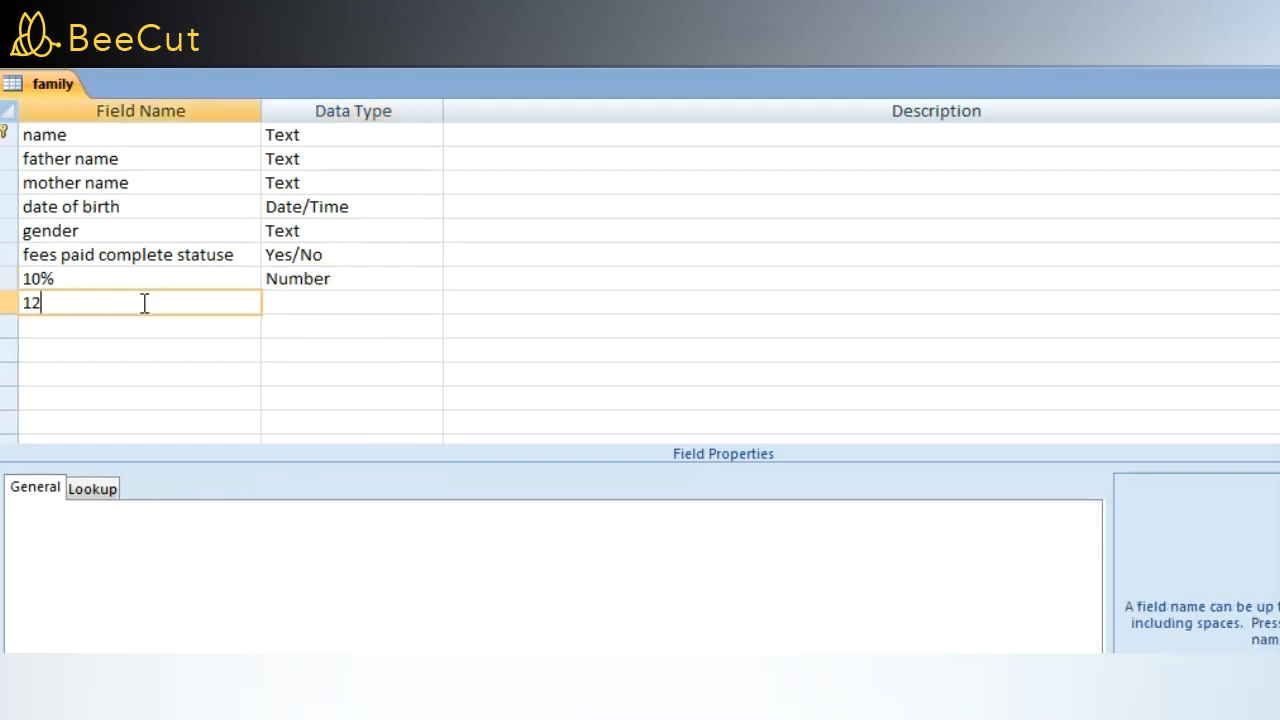
text(%)
scroll(145, 302, down, 1)
click(296, 230)
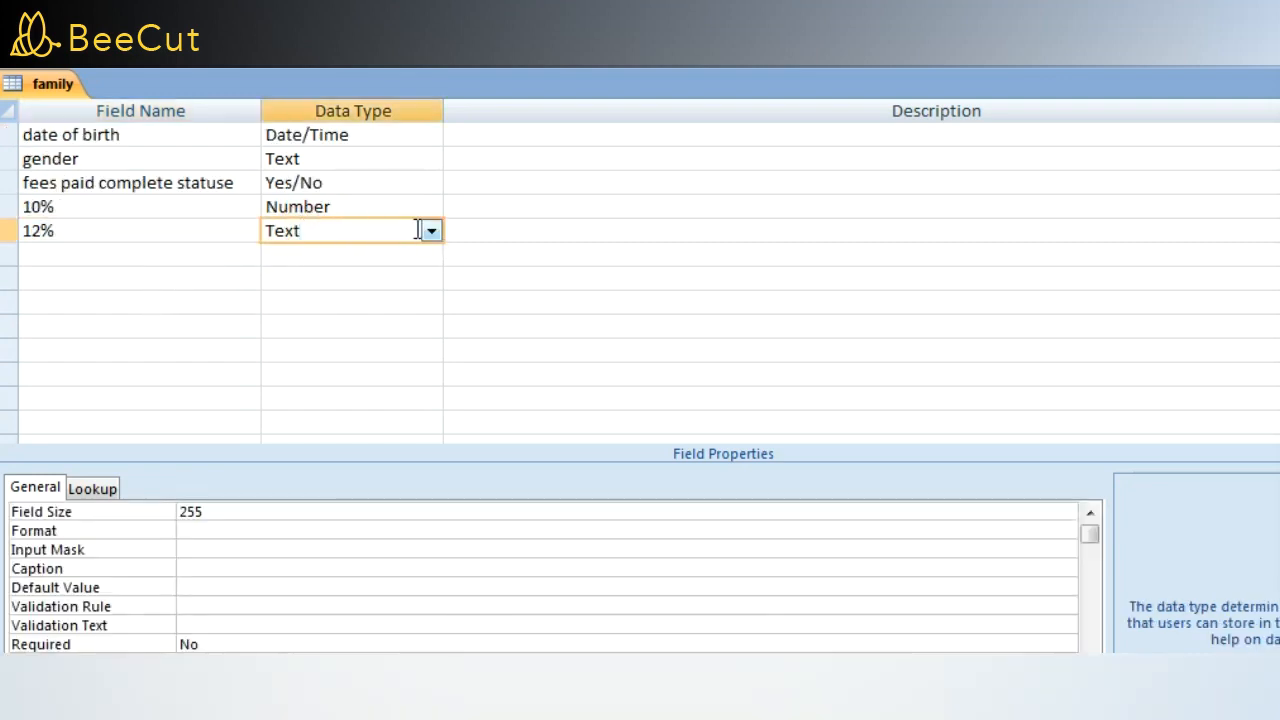
click(431, 233)
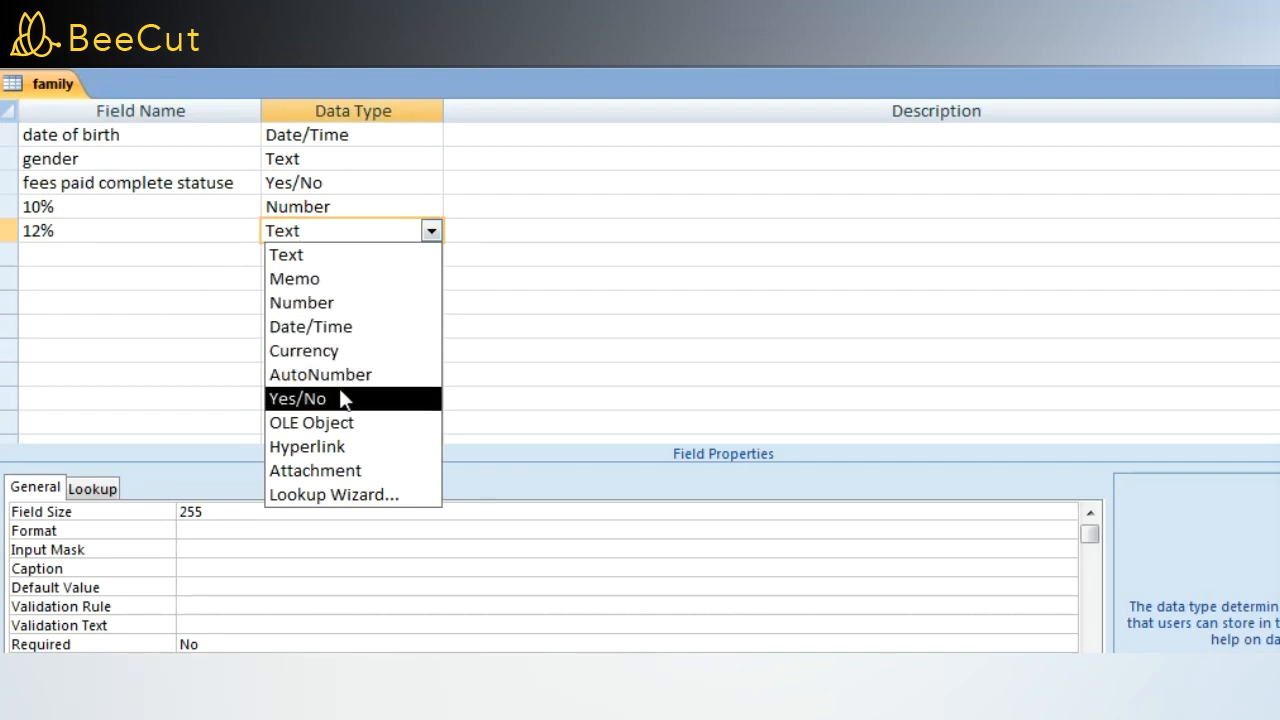
click(355, 302)
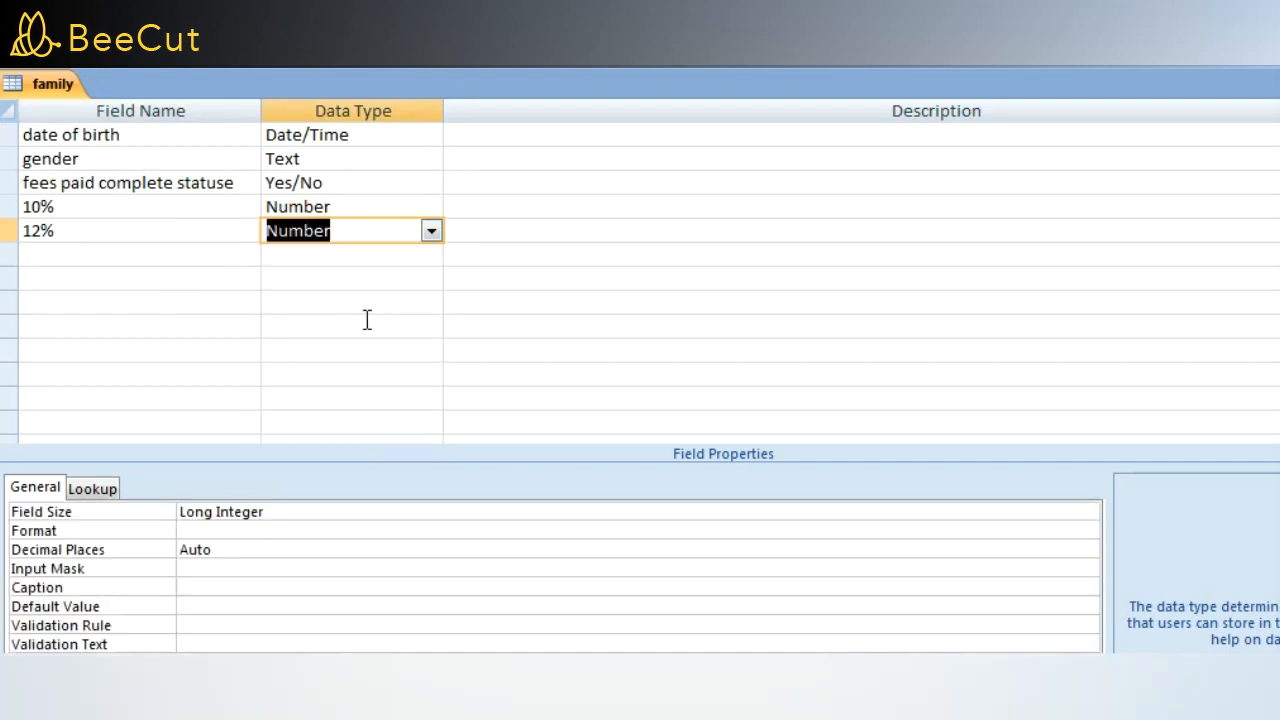
scroll(594, 291, up, 1)
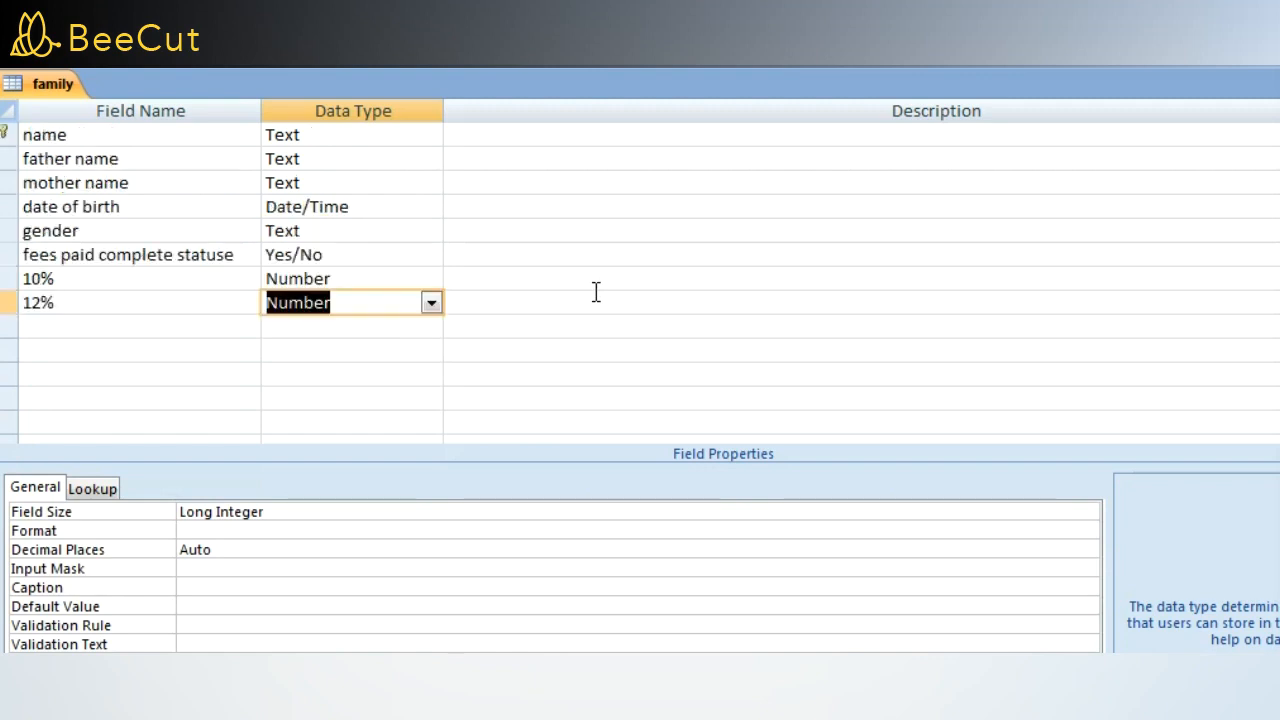
click(596, 291)
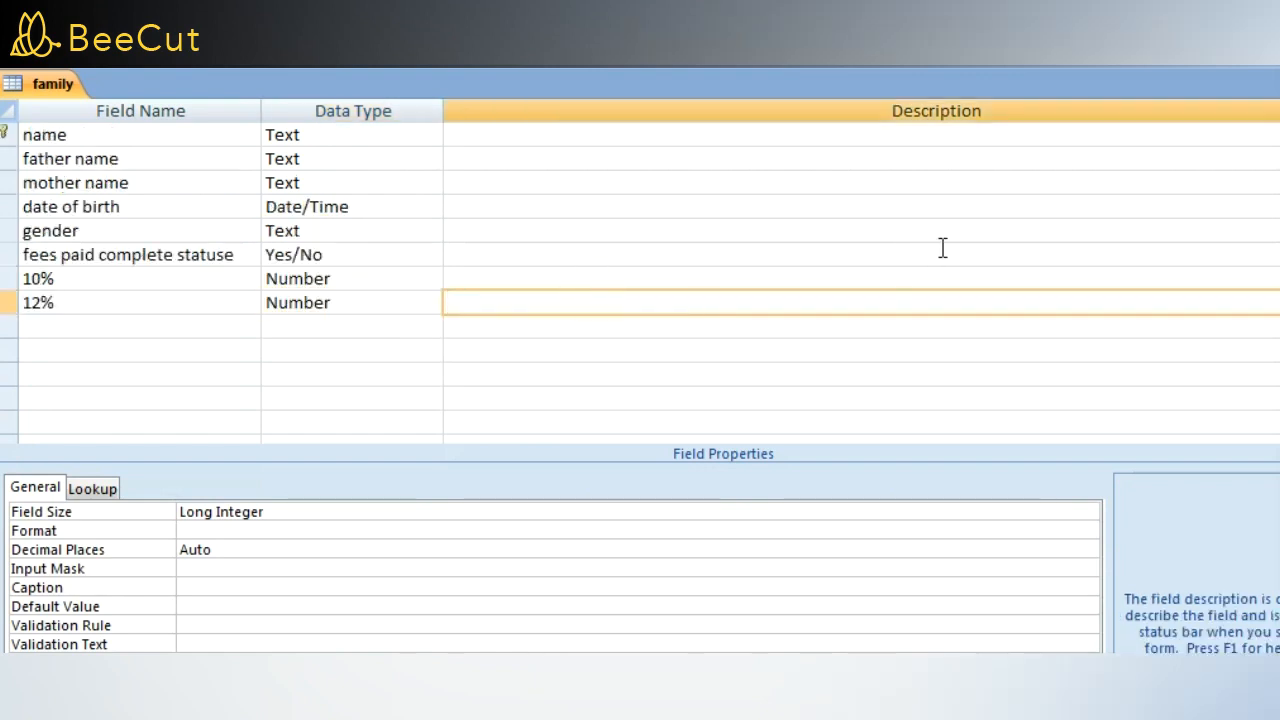
- Enter "tranee name" as the description of the name field
click(746, 136)
text(tran)
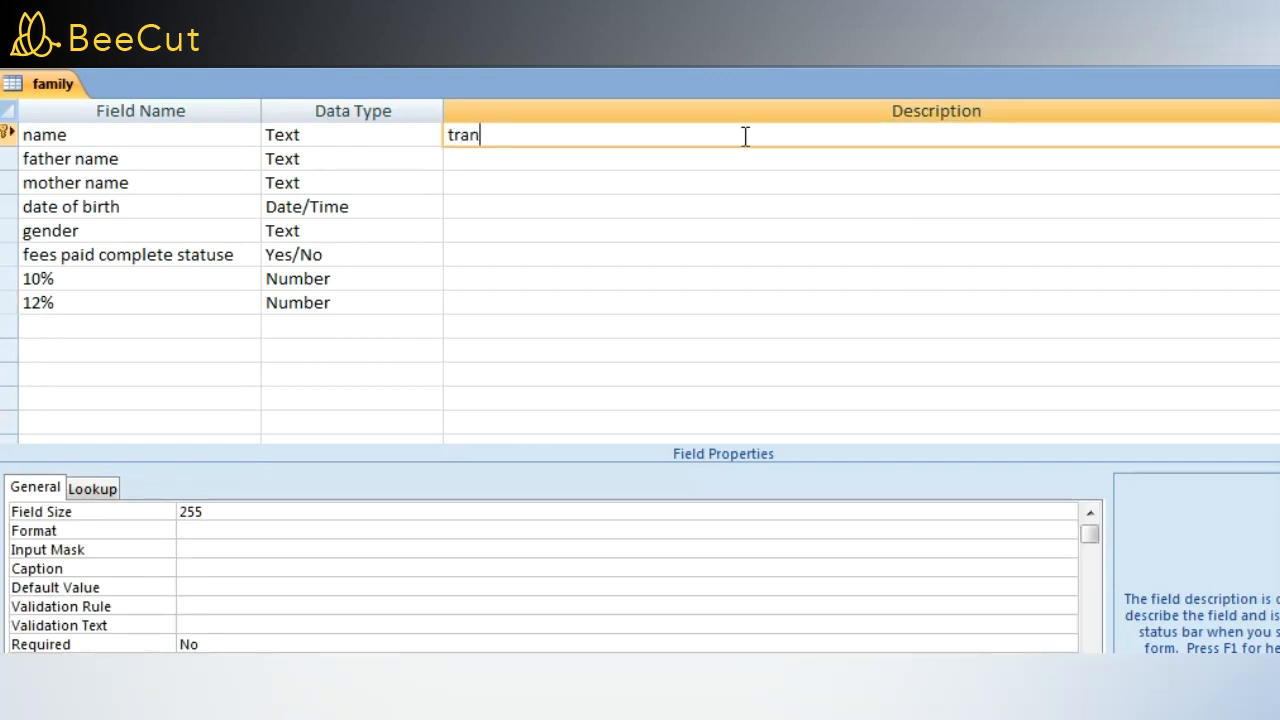
text(ee nqame)
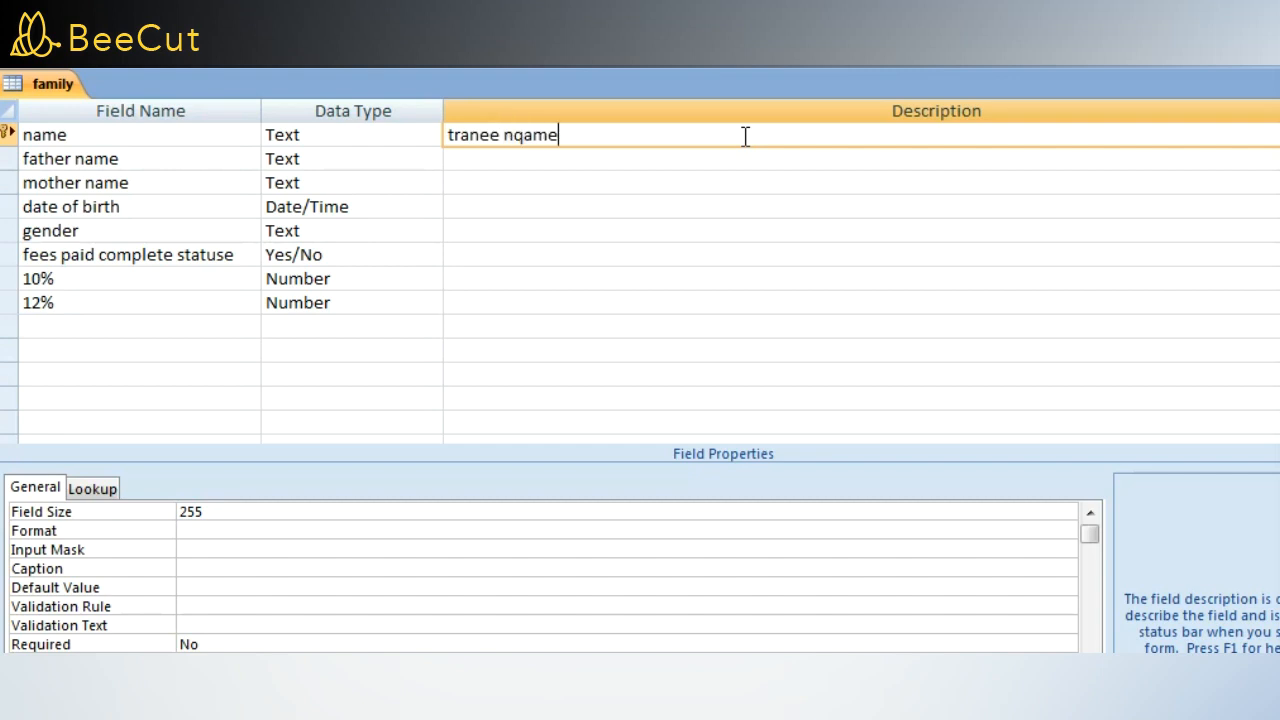
key(Left)
key(Left)
key(Left)
key(Left)
key(BackSpace)
scroll(745, 135, down, 1)
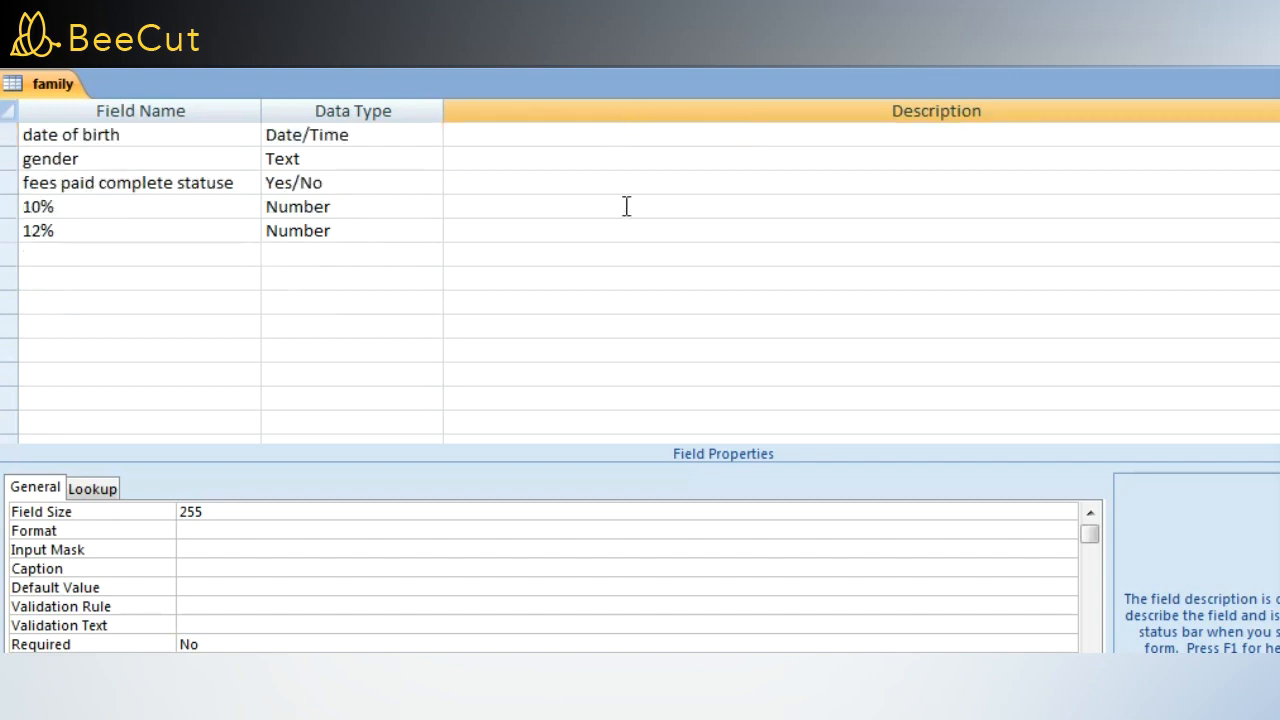
scroll(626, 206, up, 1)
click(626, 157)
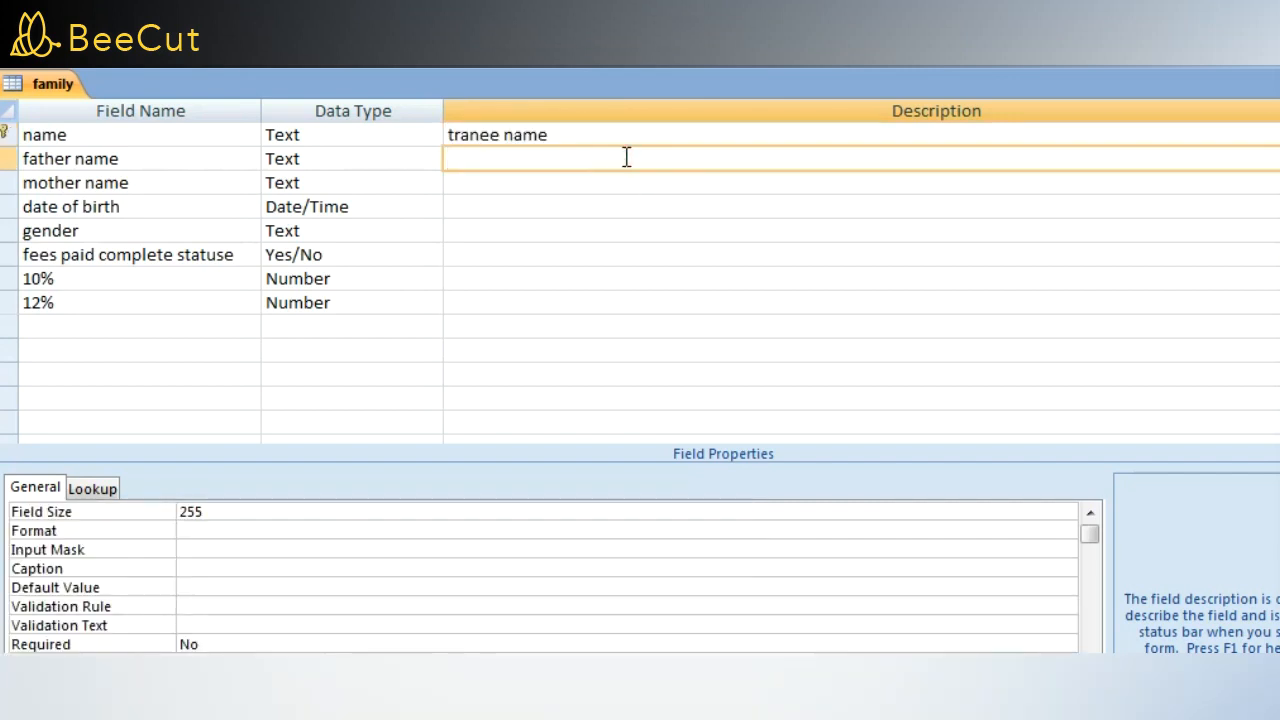
- Extend the name field's description to read "tranee name are full name"
click(617, 135)
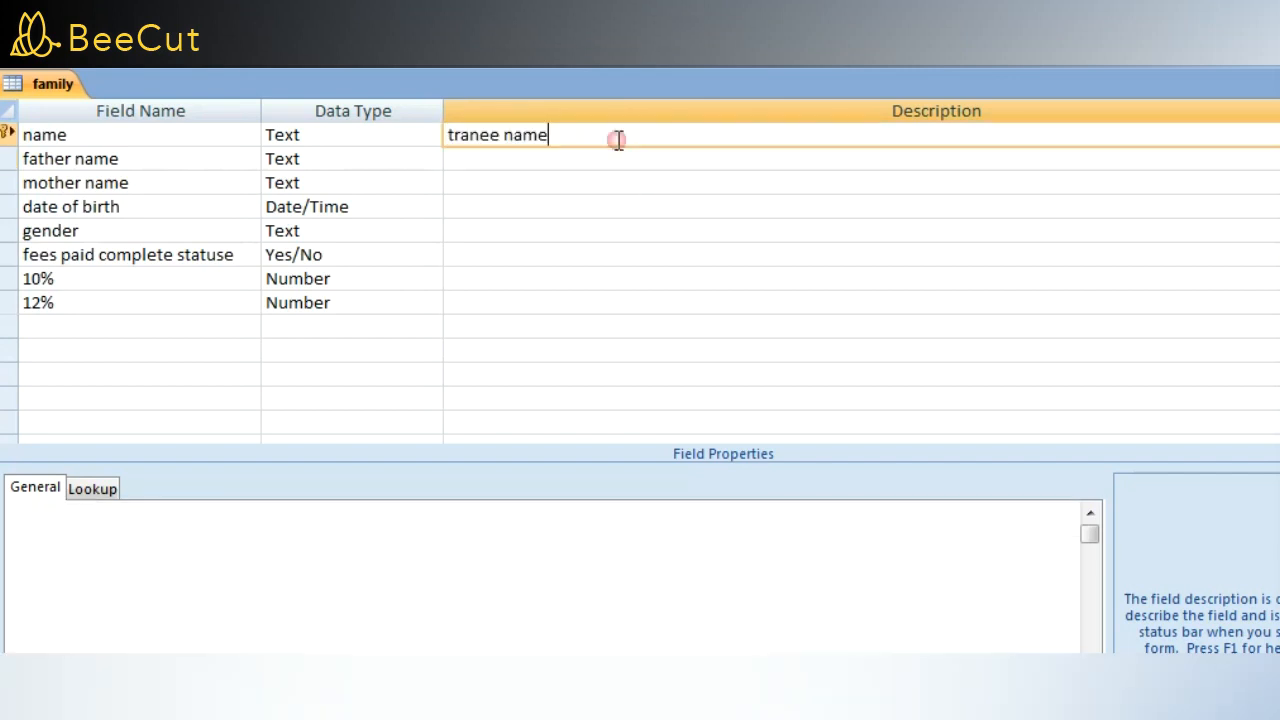
text(A)
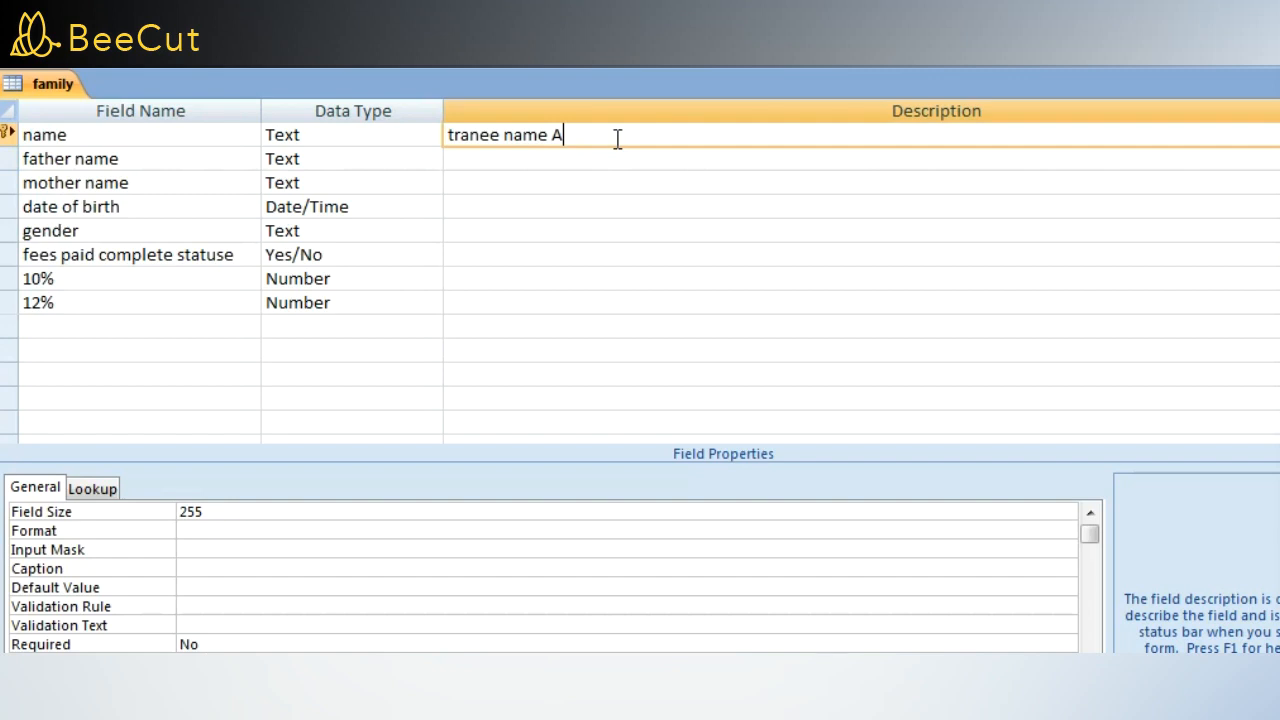
key(BackSpace)
text(are full name)
- Enter "father name are full name" as the description of the father name field
click(652, 158)
text(fath)
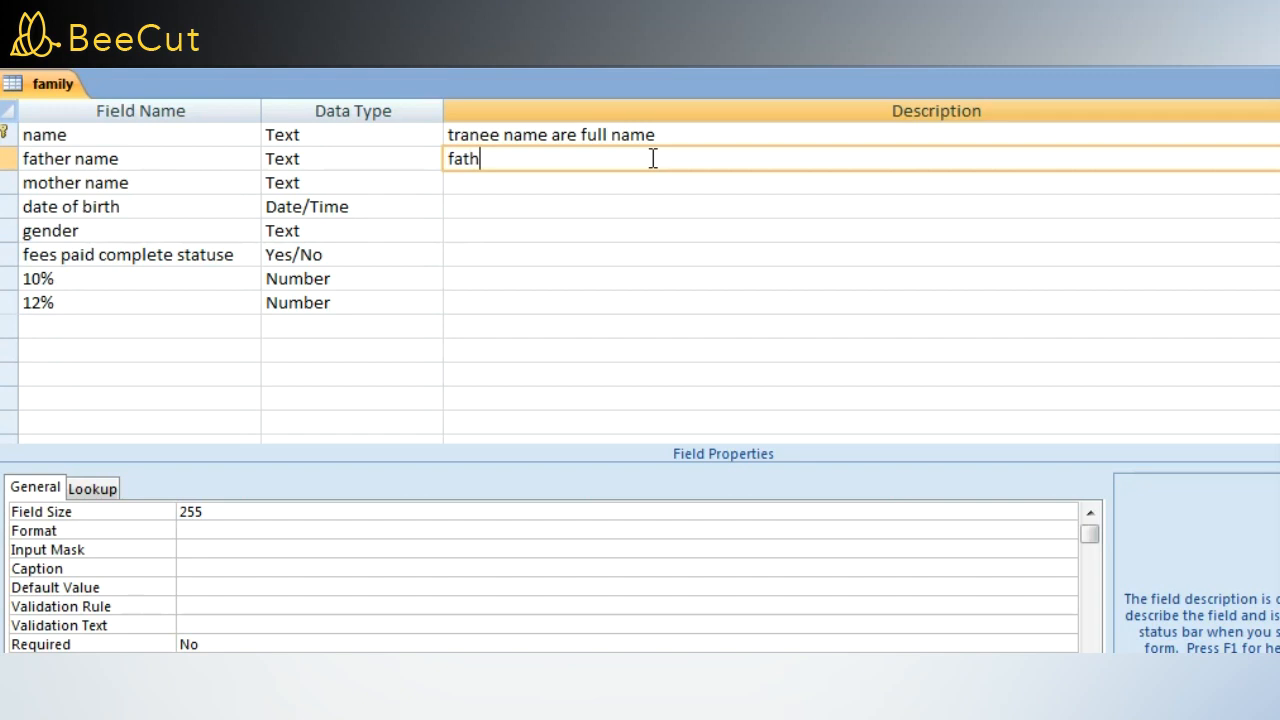
text(er name are )
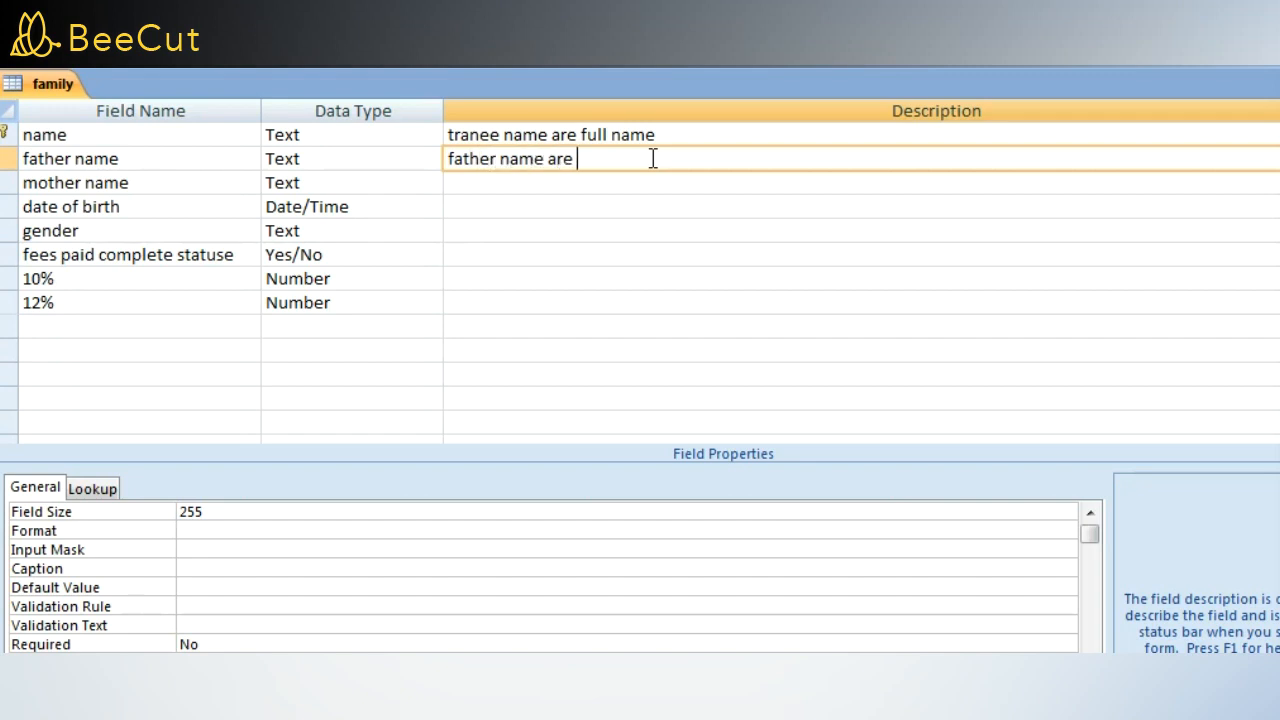
text(full name)
- Enter "mather name are full" as the description of the mother name field
click(643, 183)
text(ma)
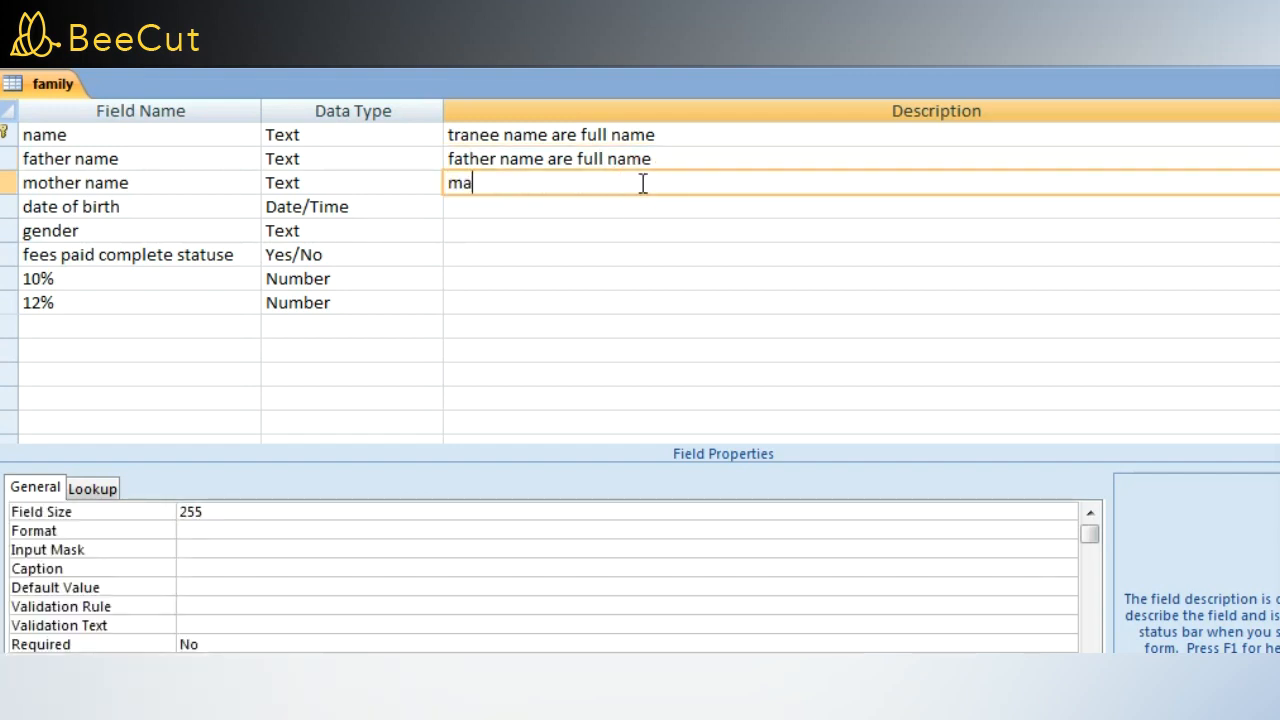
text(ther)
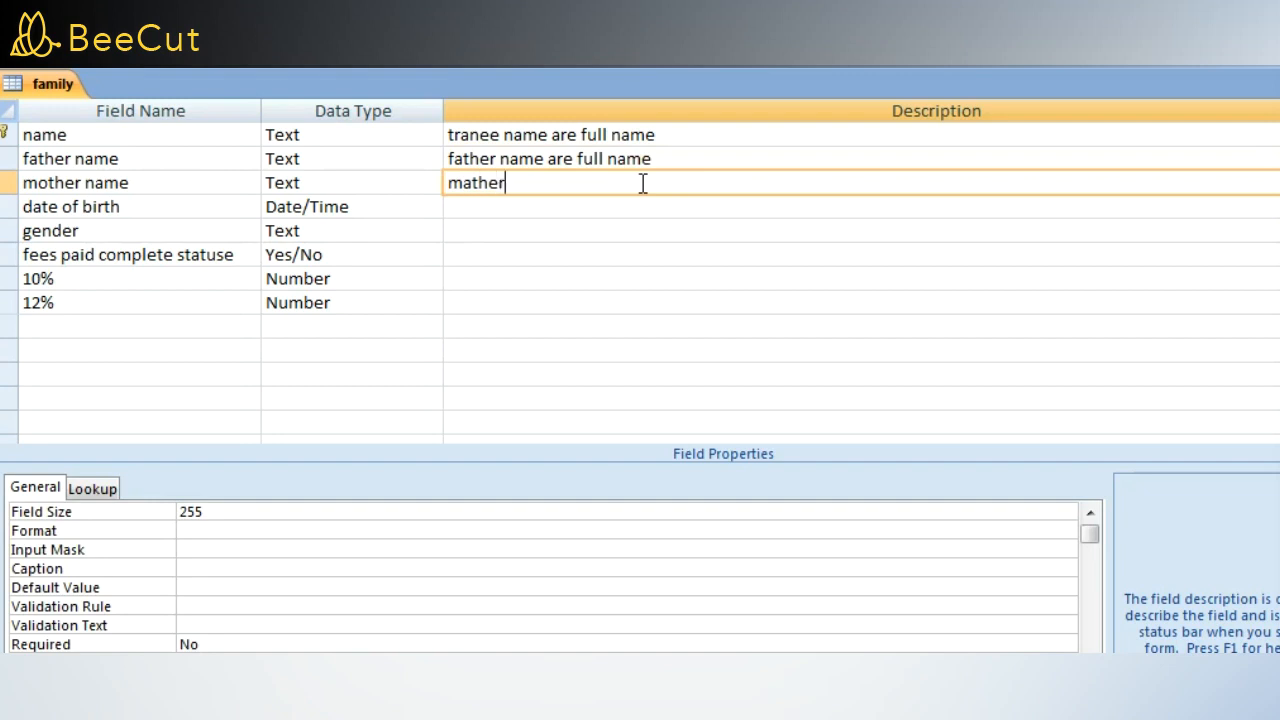
text( name ar)
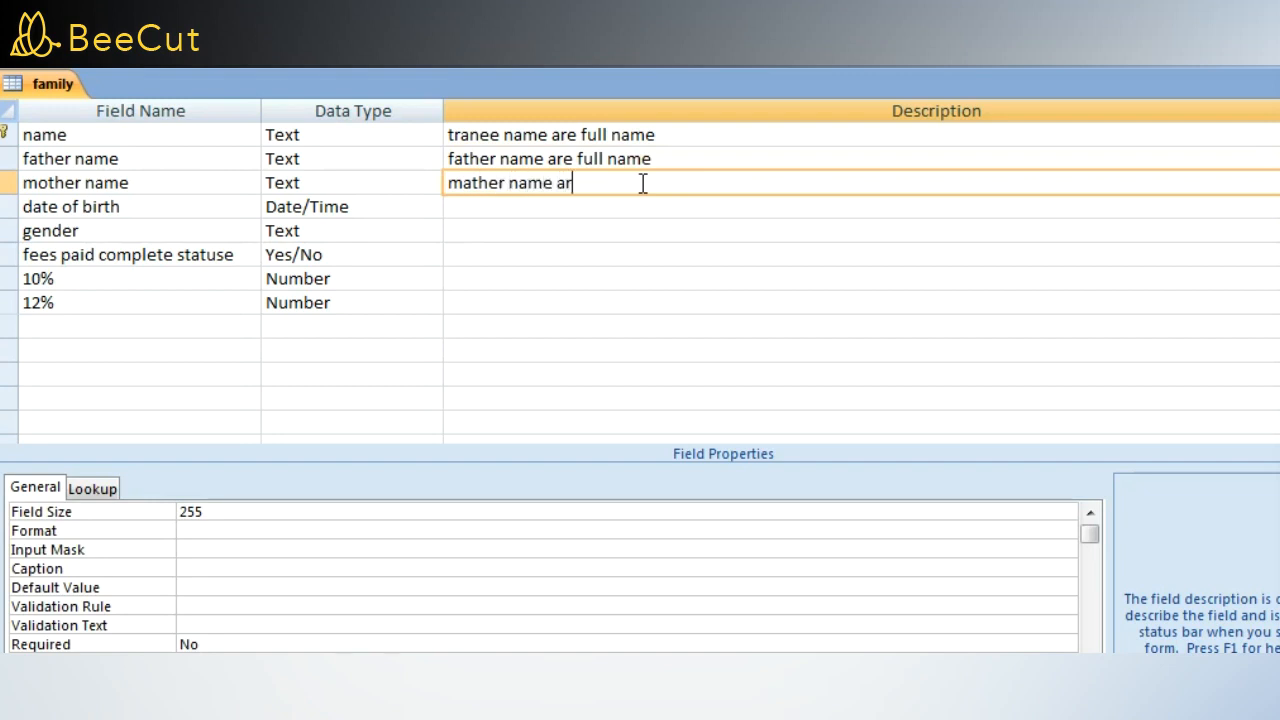
text(e full)
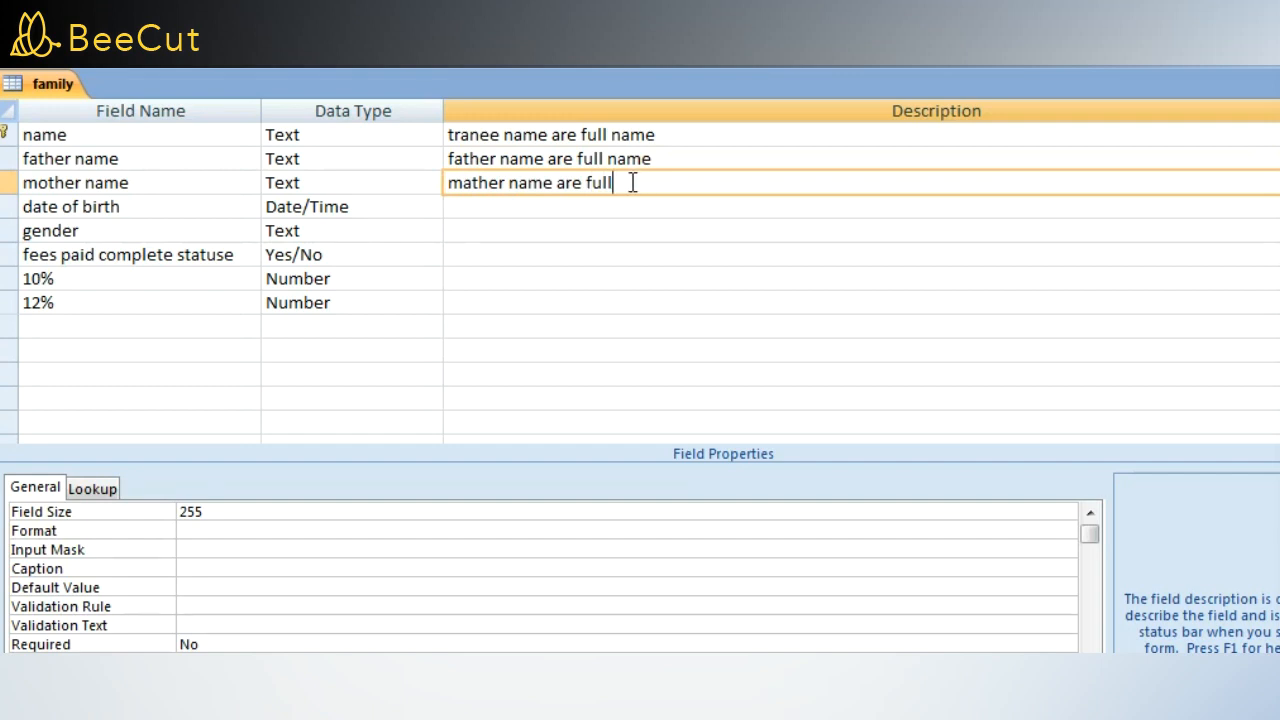
- Describe the date of birth field as "dateof birth in student" and the gender field as "gender for tranee"
click(615, 207)
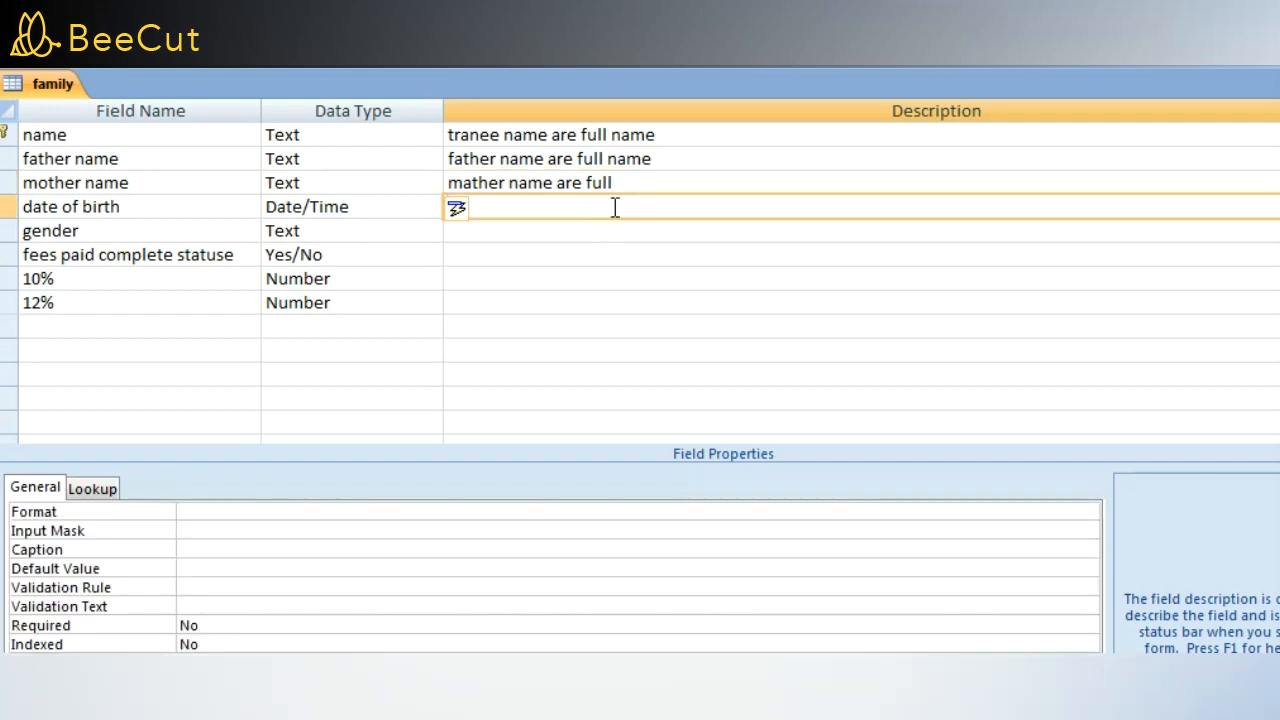
text(date)
click(615, 207)
text(of )
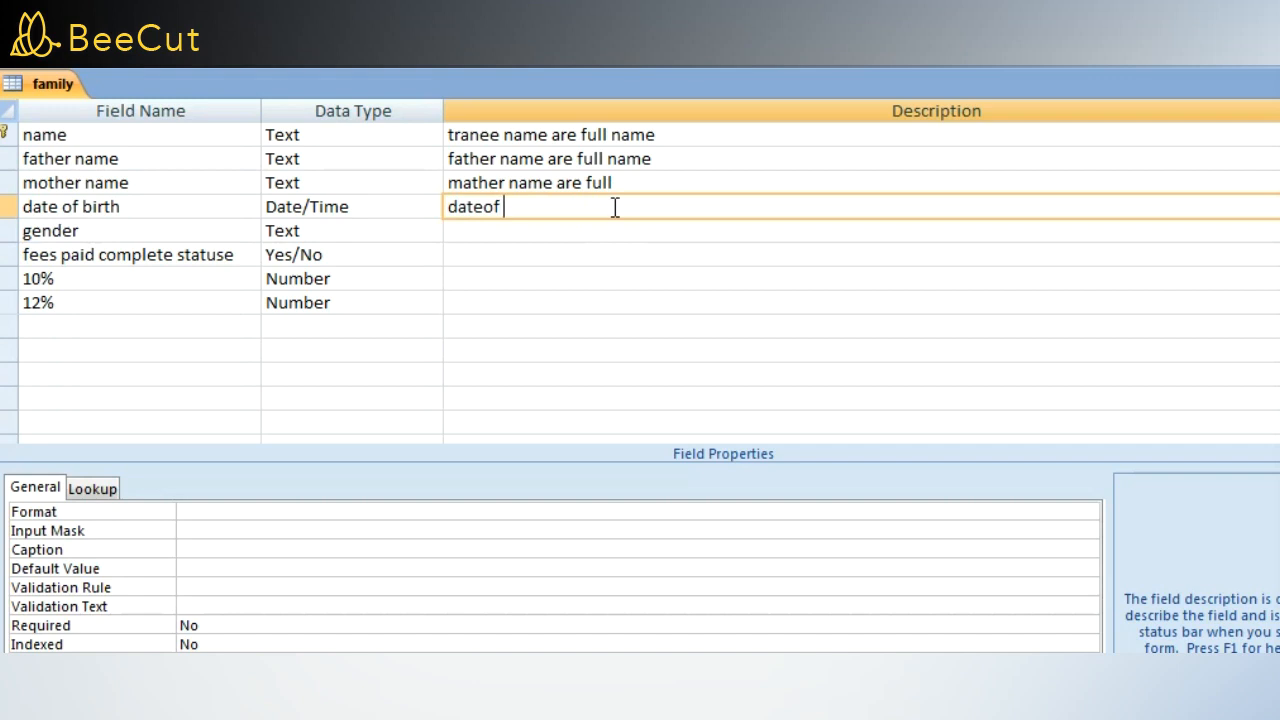
text(bit)
key(BackSpace)
text(rth in studentn)
key(BackSpace)
scroll(645, 262, down, 2)
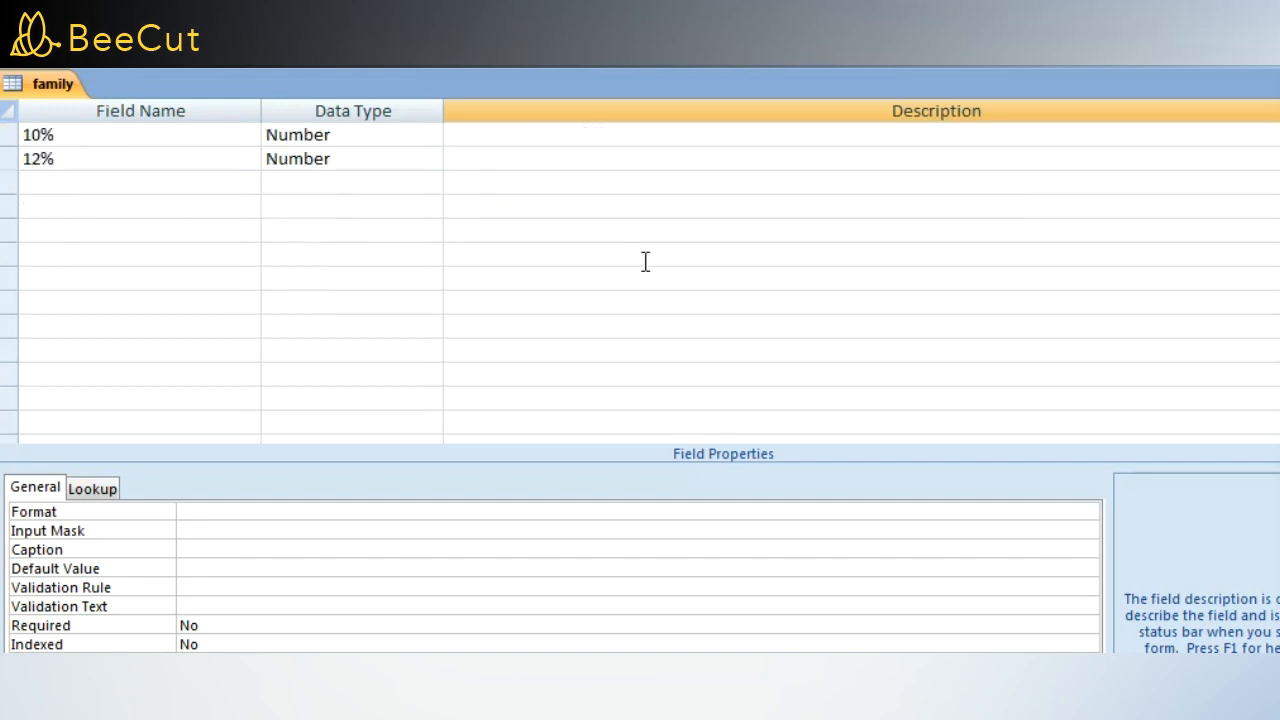
scroll(645, 262, up, 2)
click(638, 232)
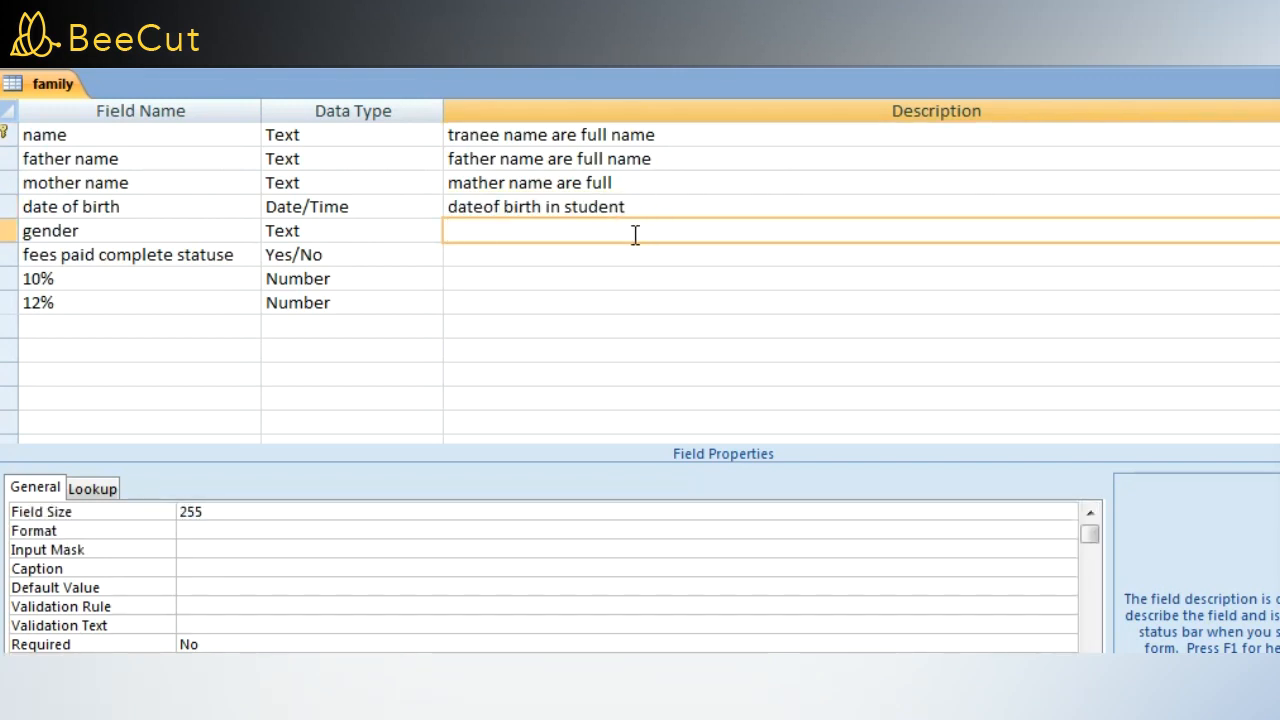
text(gender for tranee)
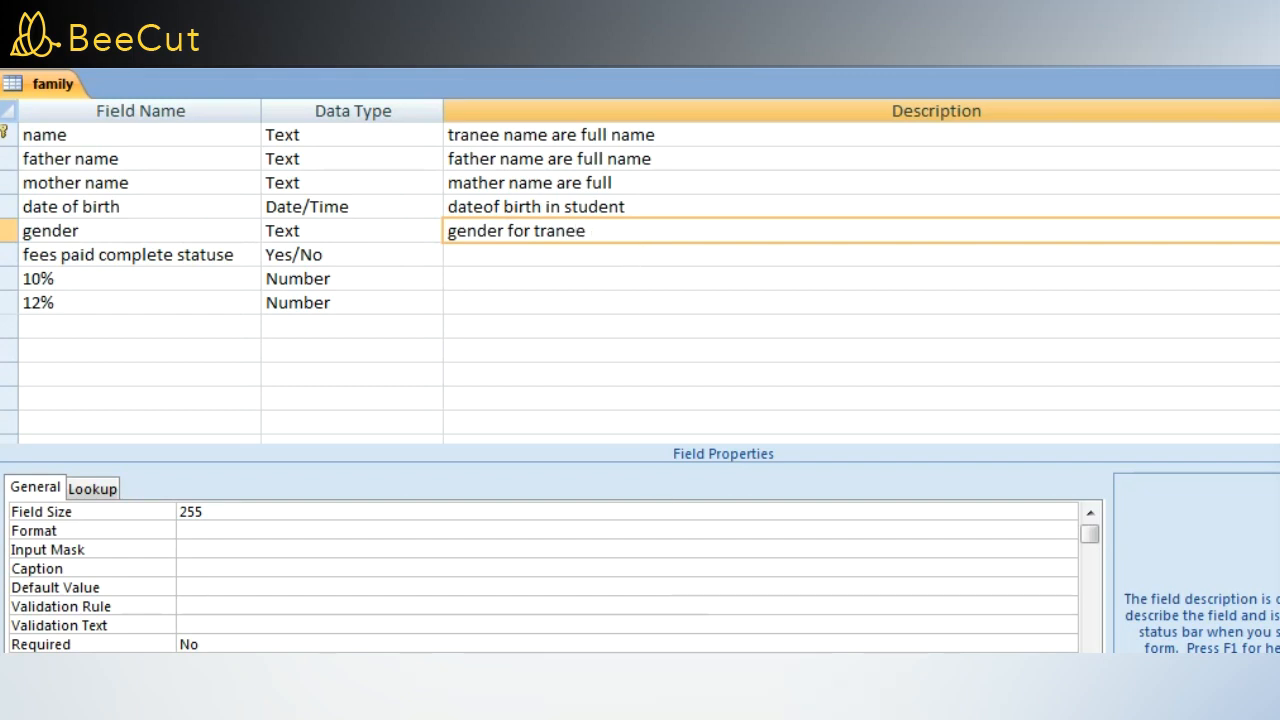
- Enter "trenee fees status complet or not complele" as the description of the fees paid complete statuse field
click(565, 257)
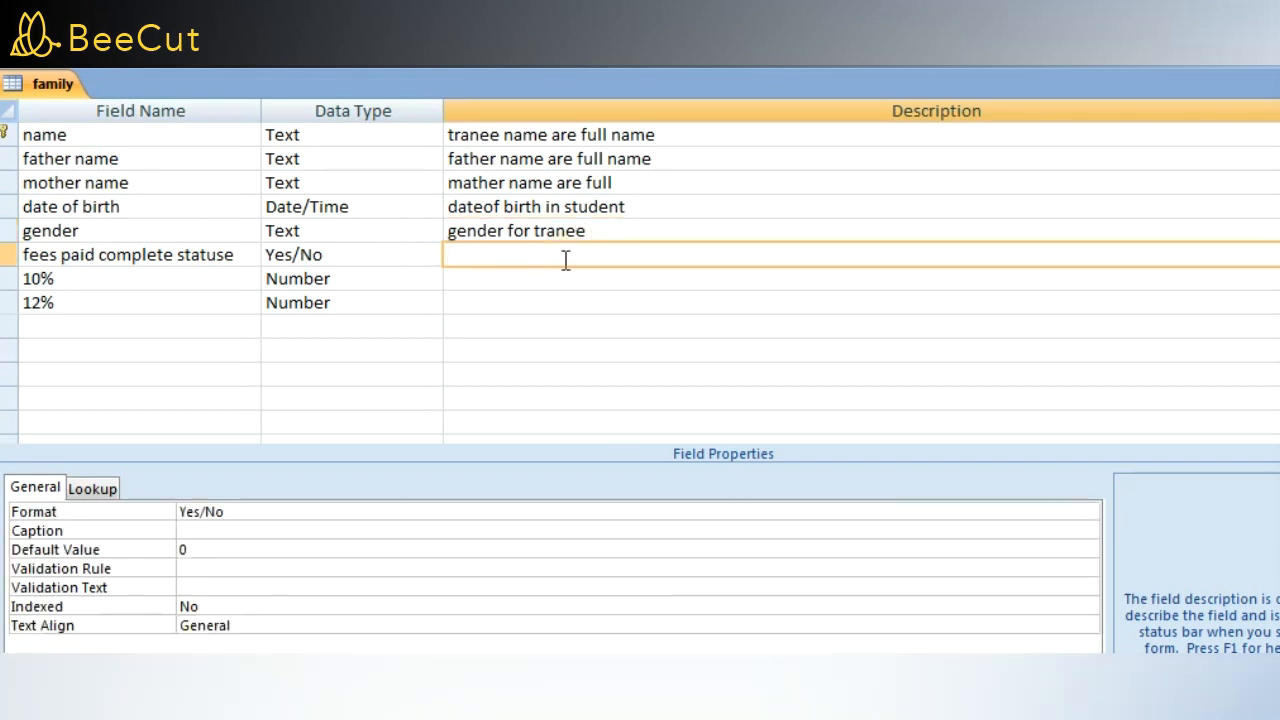
text(trenee fees st)
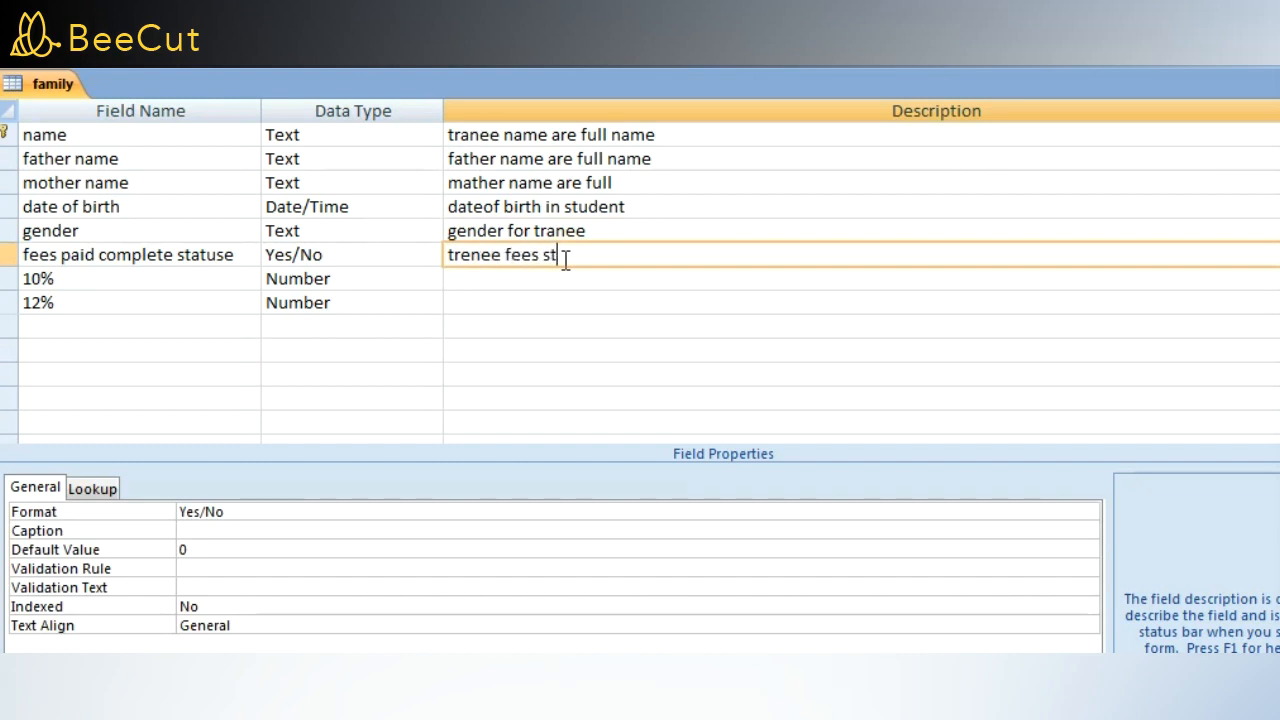
text(atus comple)
key(BackSpace)
text(et or noit)
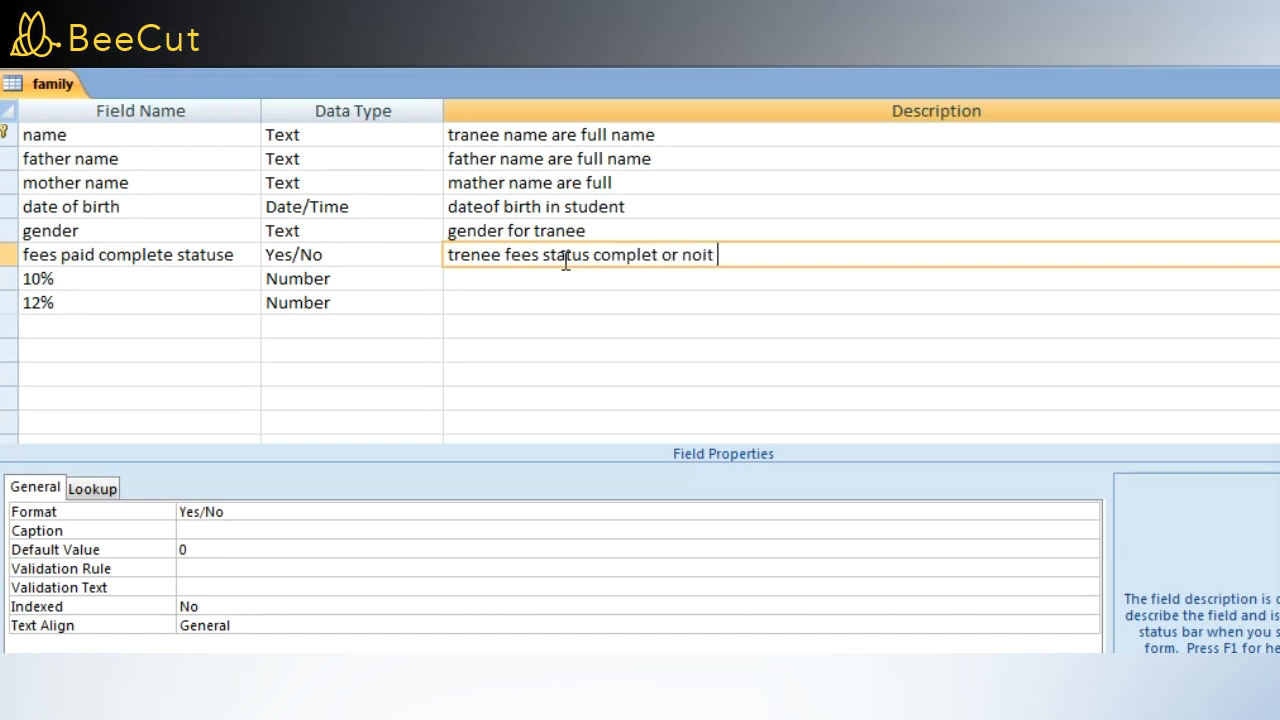
key(BackSpace)
key(BackSpace)
key(BackSpace)
text(t complkete)
key(BackSpace)
key(BackSpace)
key(BackSpace)
key(BackSpace)
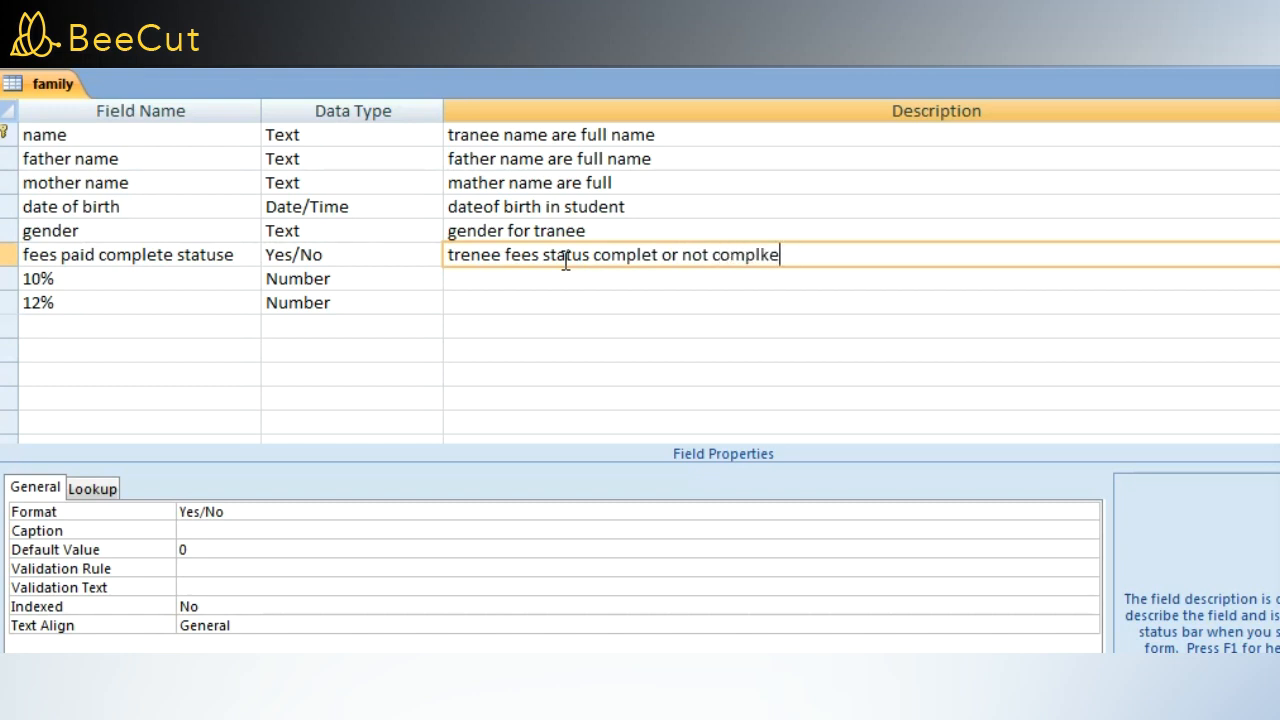
text(ele)
click(974, 396)
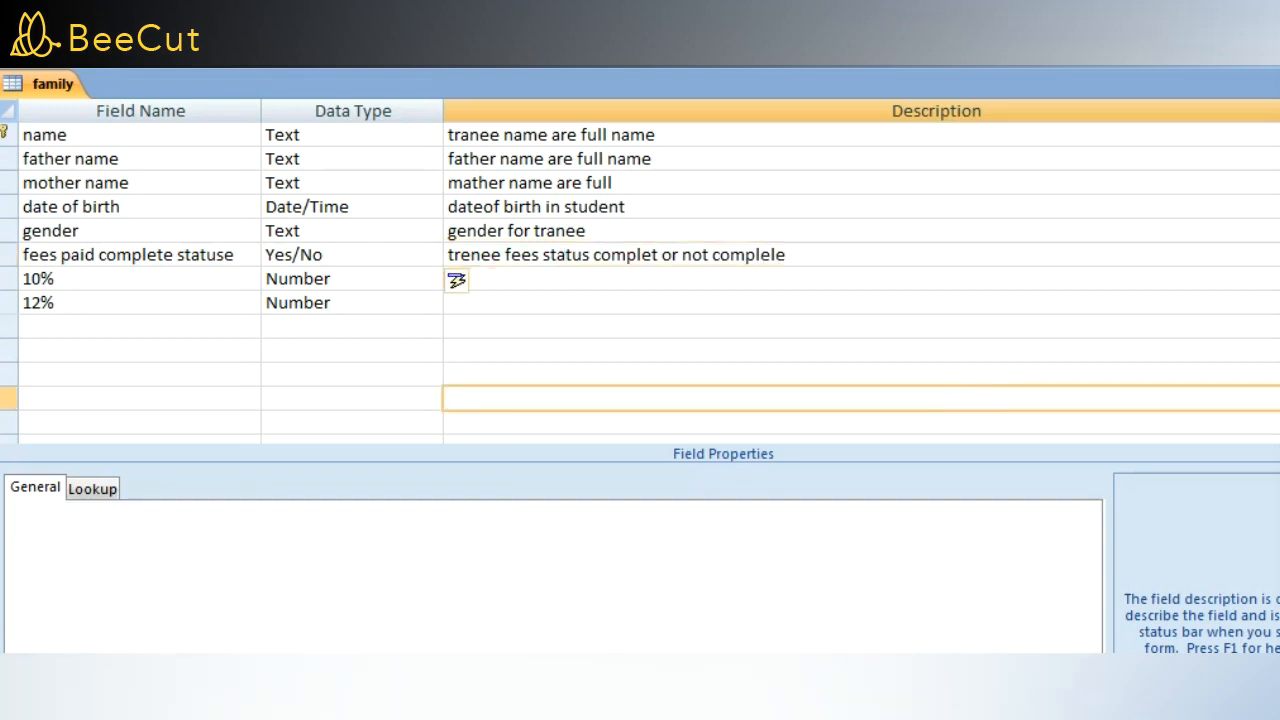
- Enter "tranee 10 result" as the description of the 10% field
click(741, 282)
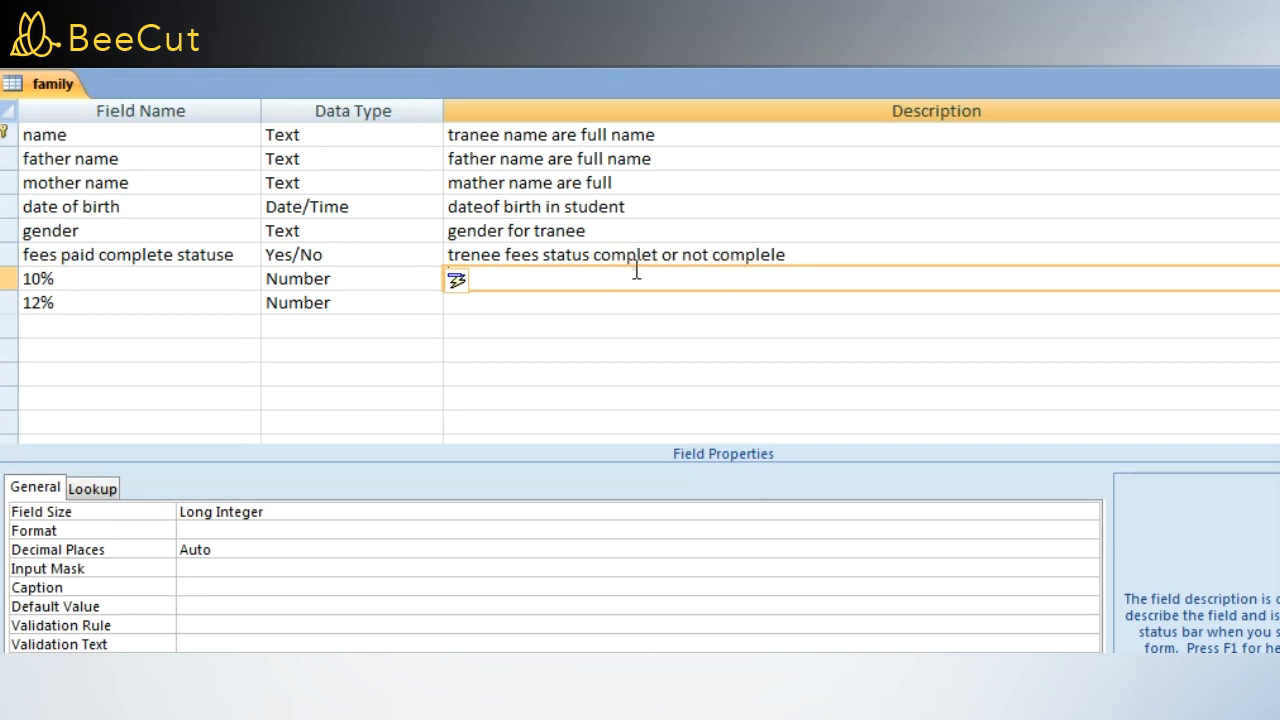
text(tranee )
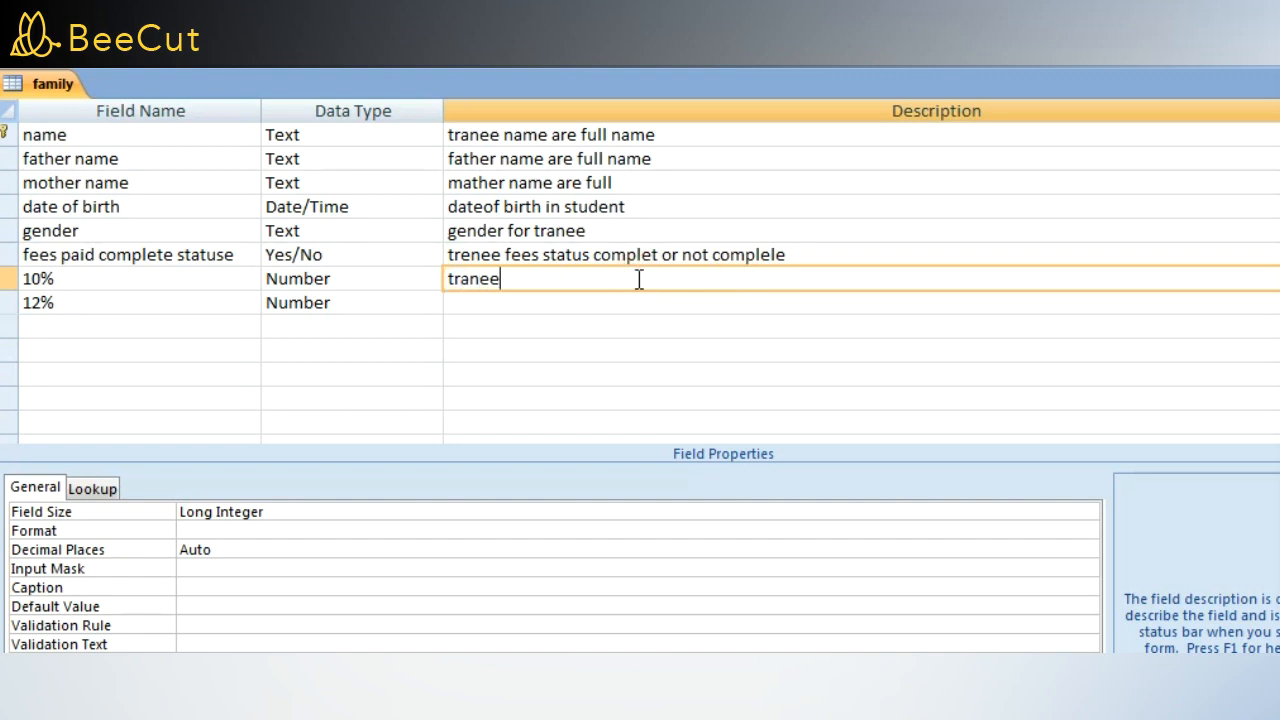
text(10 resut)
key(BackSpace)
text(ly)
key(BackSpace)
text(y)
key(BackSpace)
text(t)
- Enter "tranee 12 result" as the description of the 12% field
click(651, 304)
text(12)
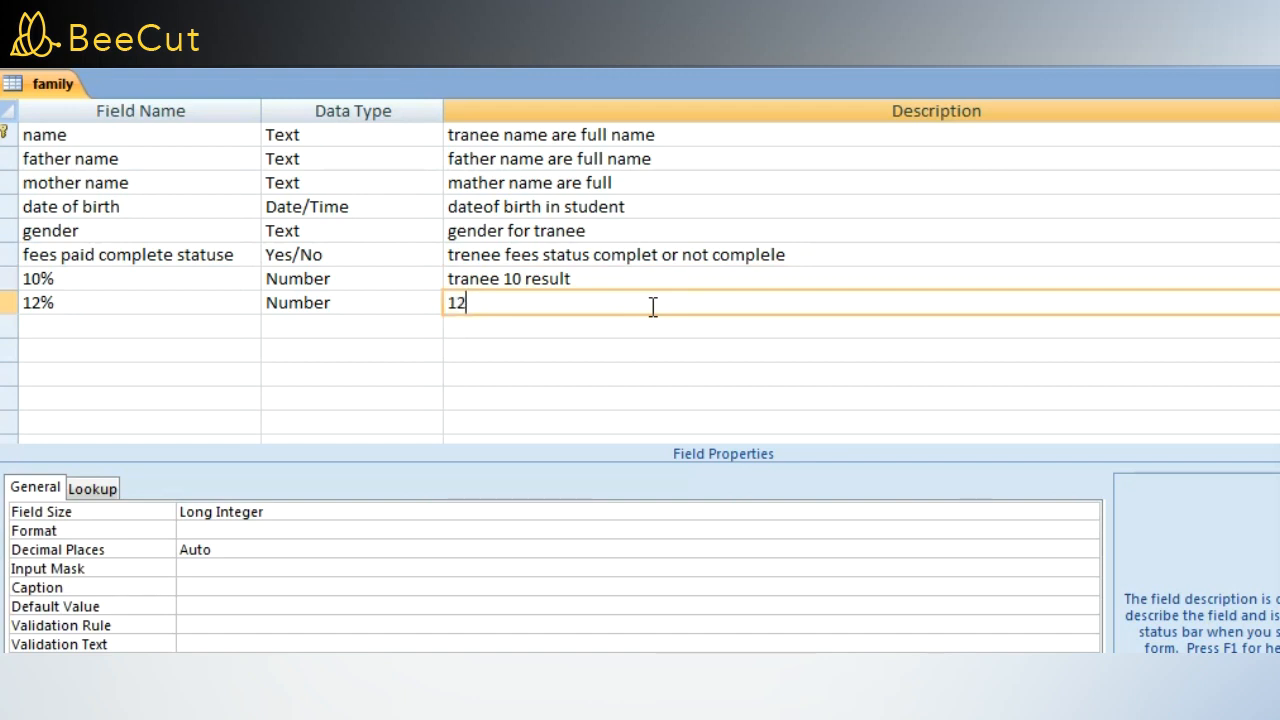
text( th)
key(BackSpace)
key(BackSpace)
key(BackSpace)
key(BackSpace)
key(BackSpace)
text(tranee 12)
text(sult)
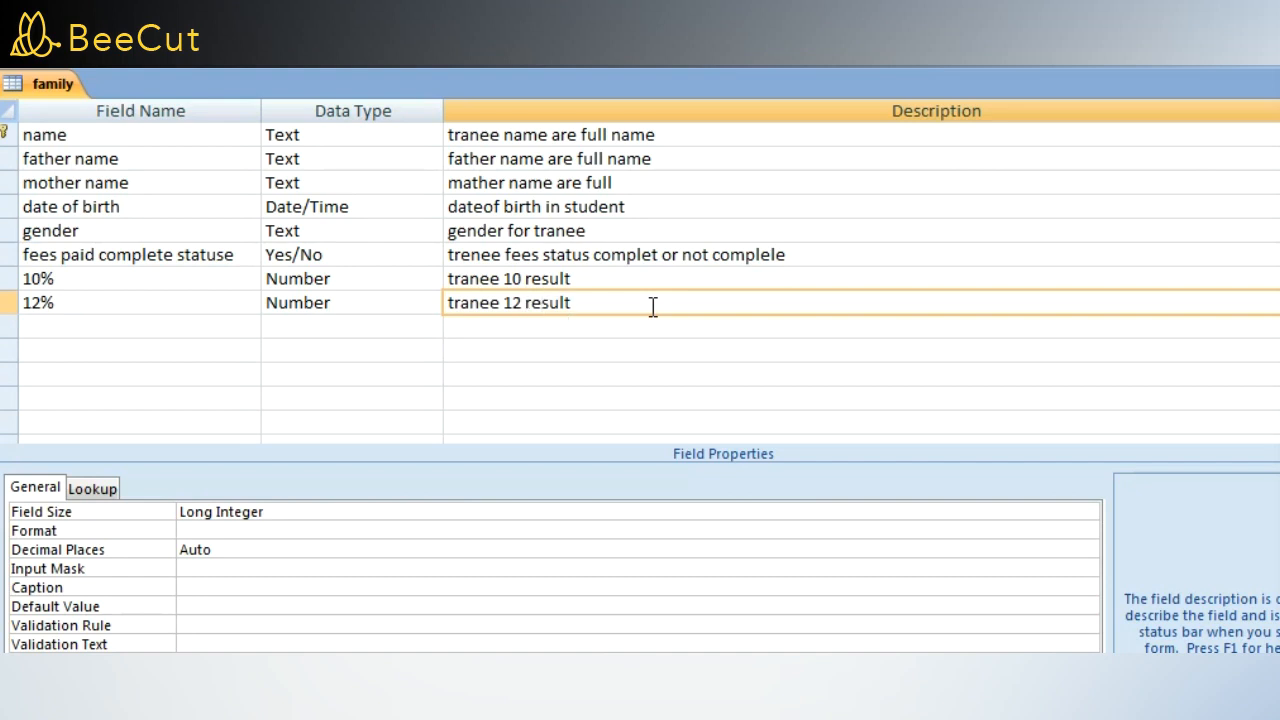
click(767, 372)
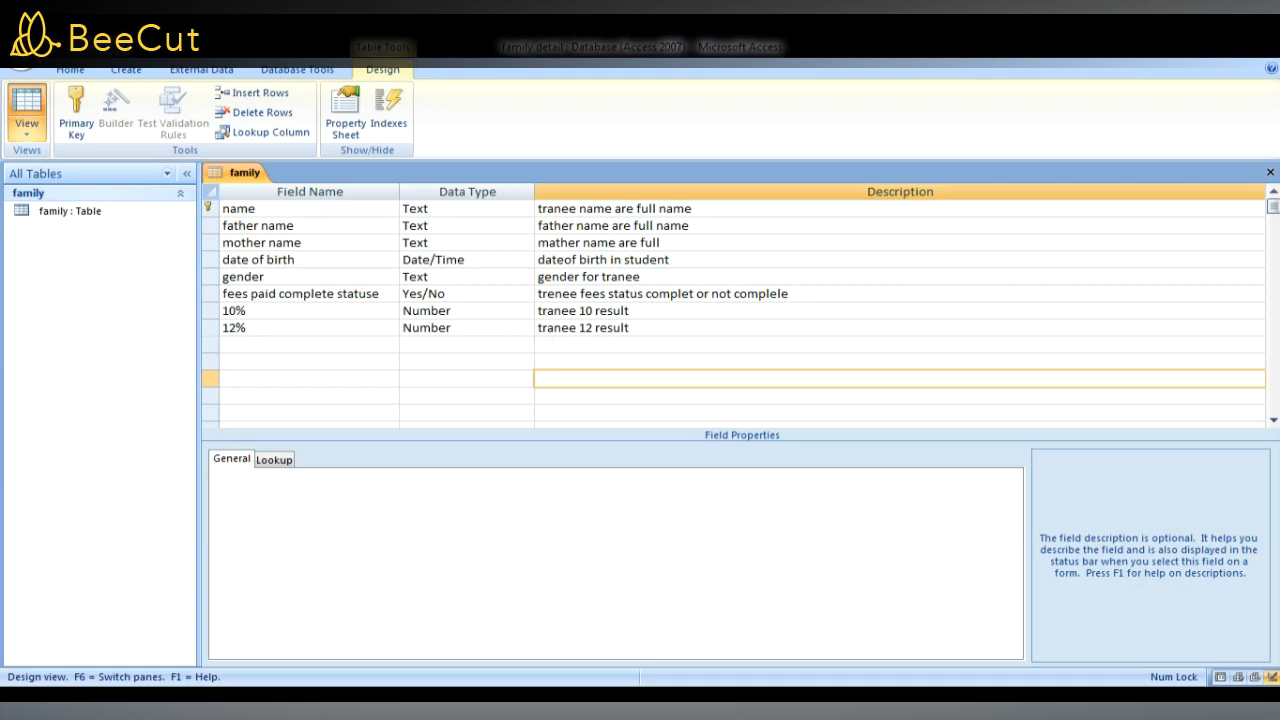
- Switch the family table to Datasheet View and enter the trainee's, father's and mother's names in the first record
click(27, 105)
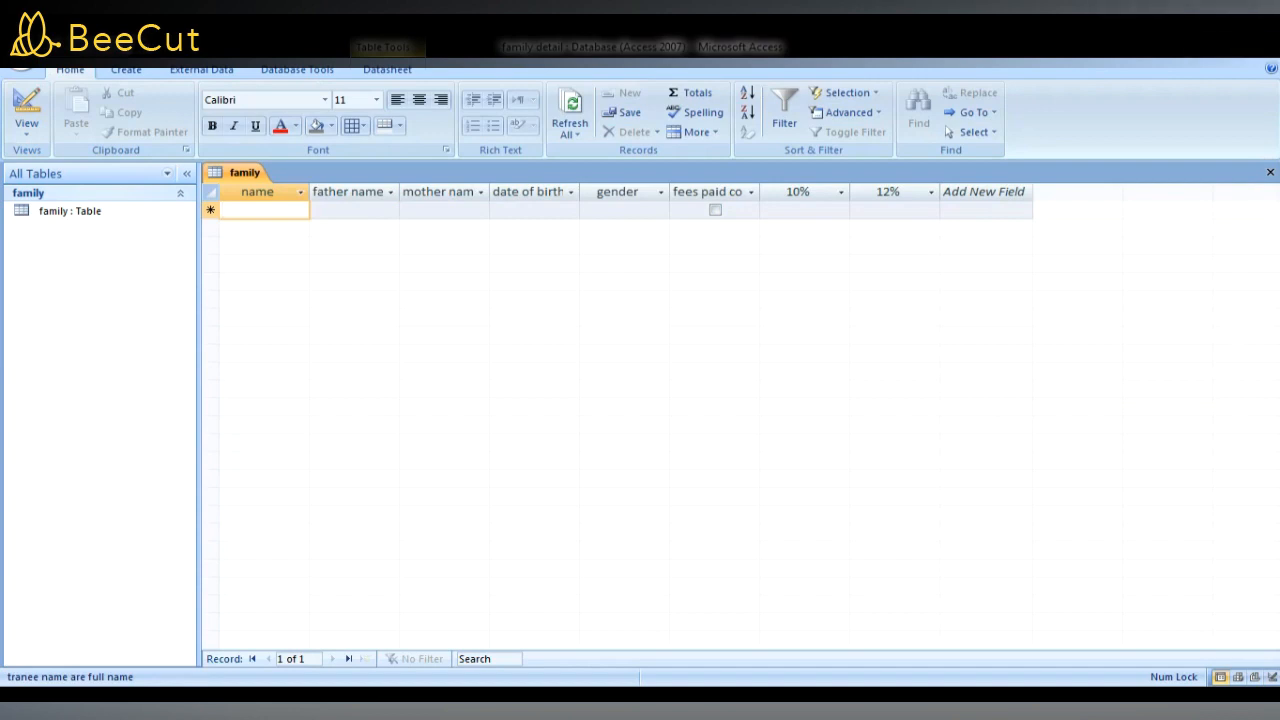
text(as)
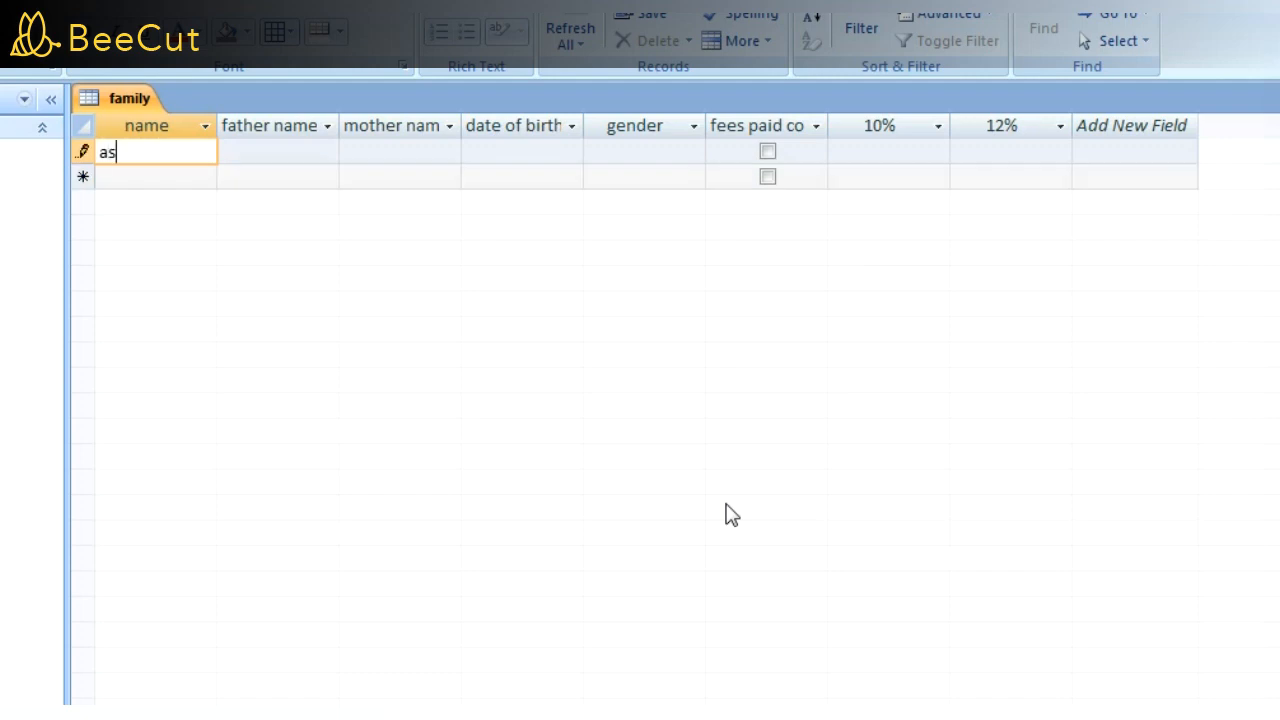
text(hish)
key(Tab)
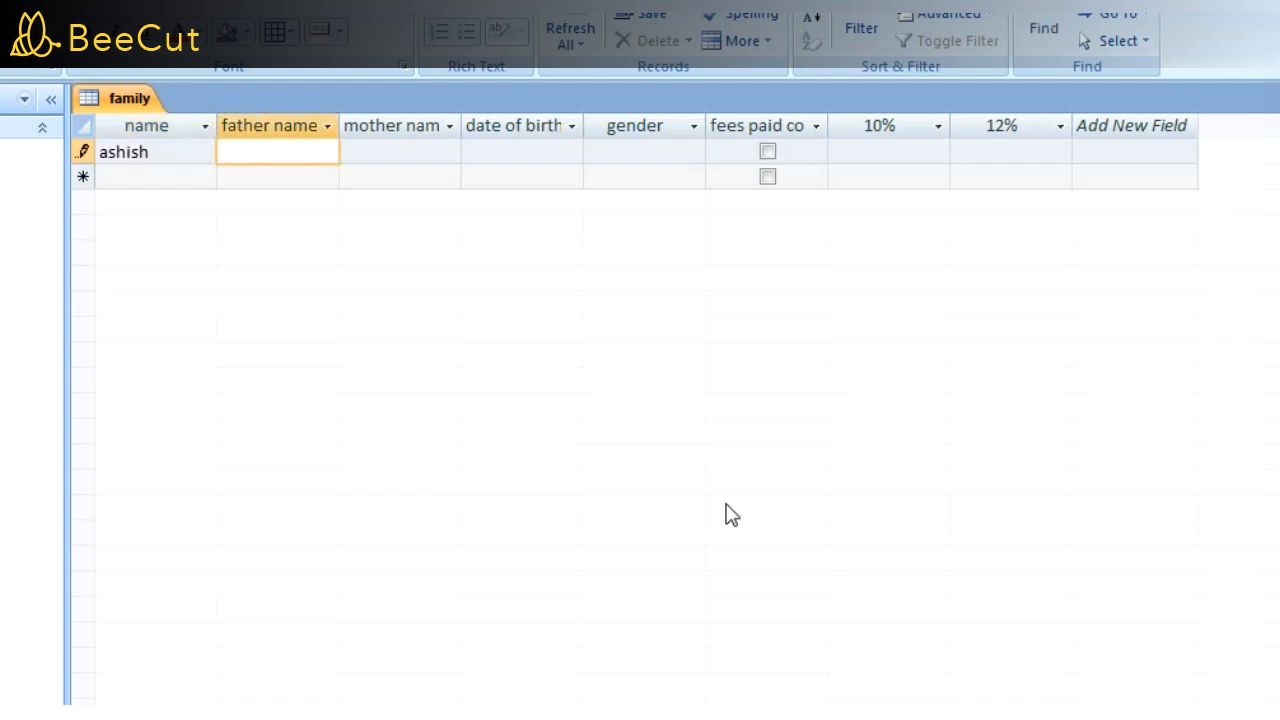
text(bhuwan)
key(Tab)
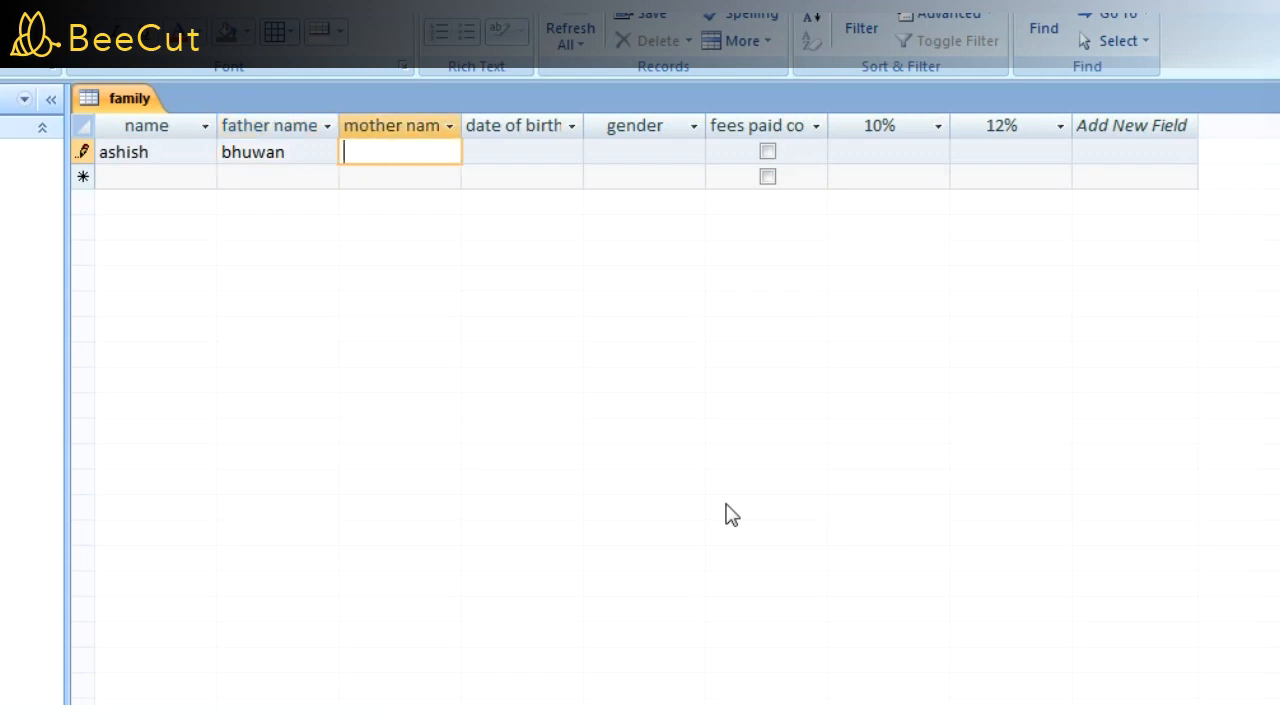
text(KHEMESHAW)
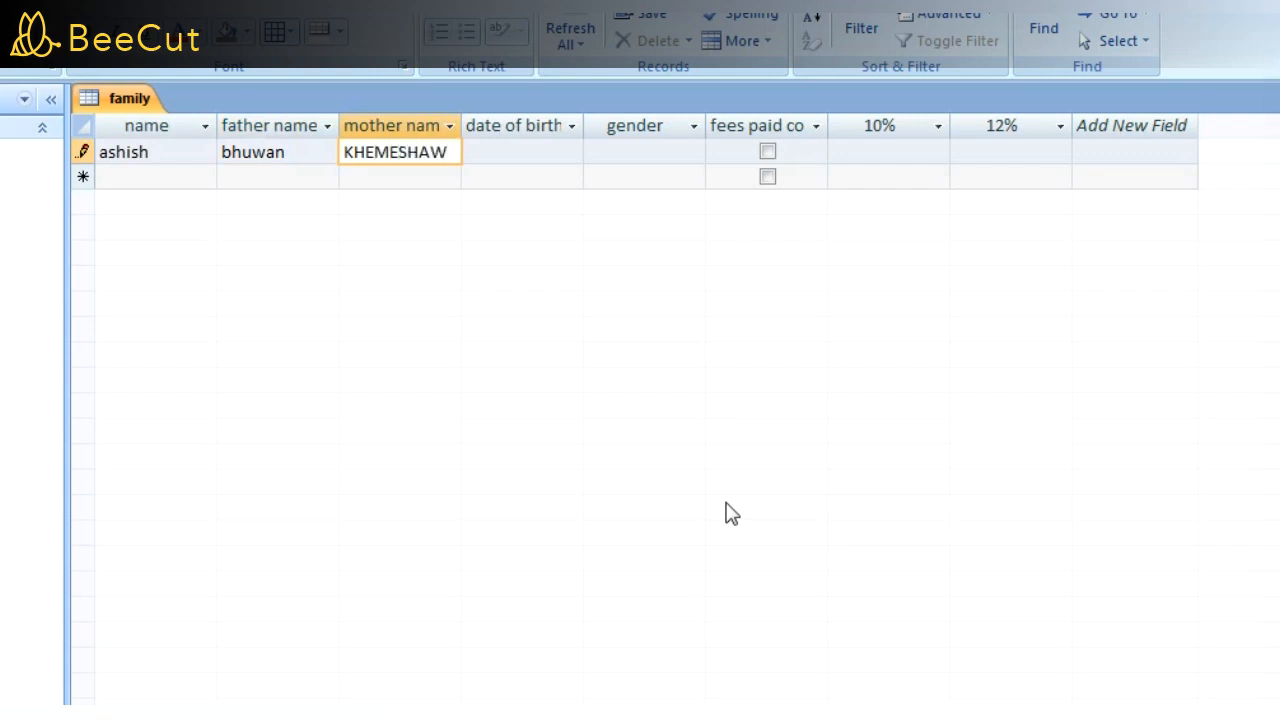
text(RI)
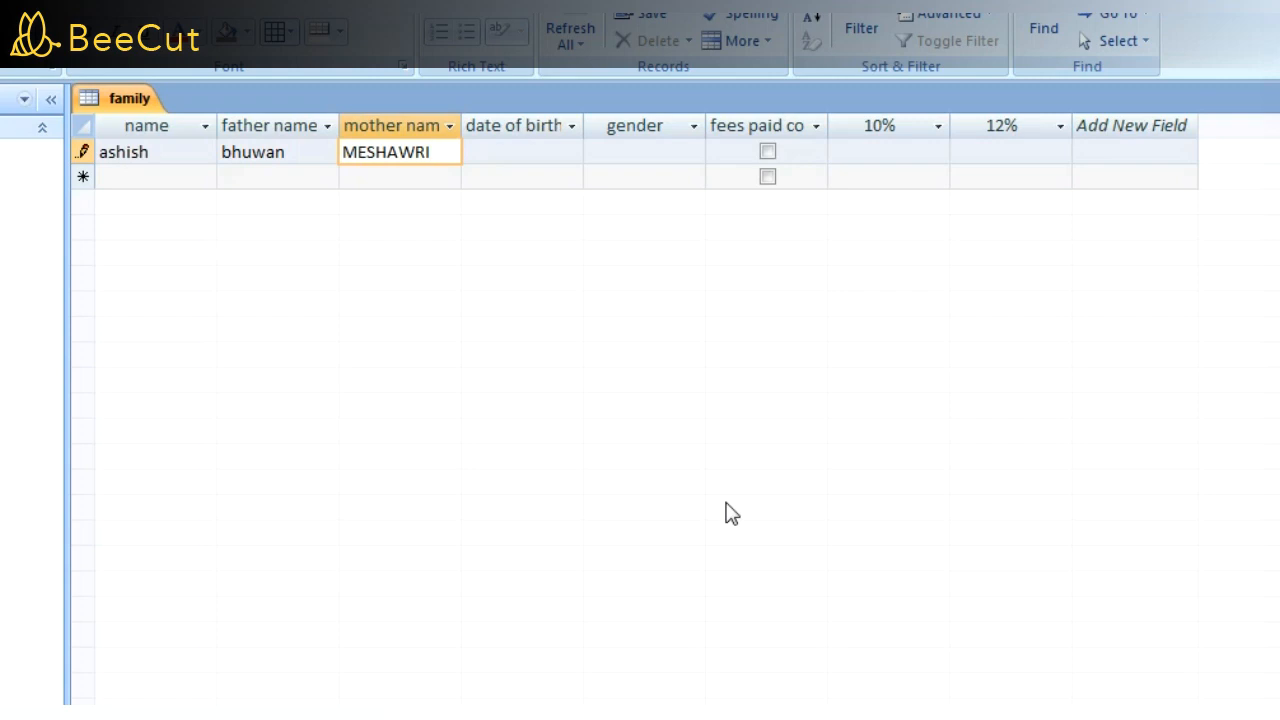
- Try to enter the first record's date of birth as plain digits without separators
key(Tab)
text(58412551)
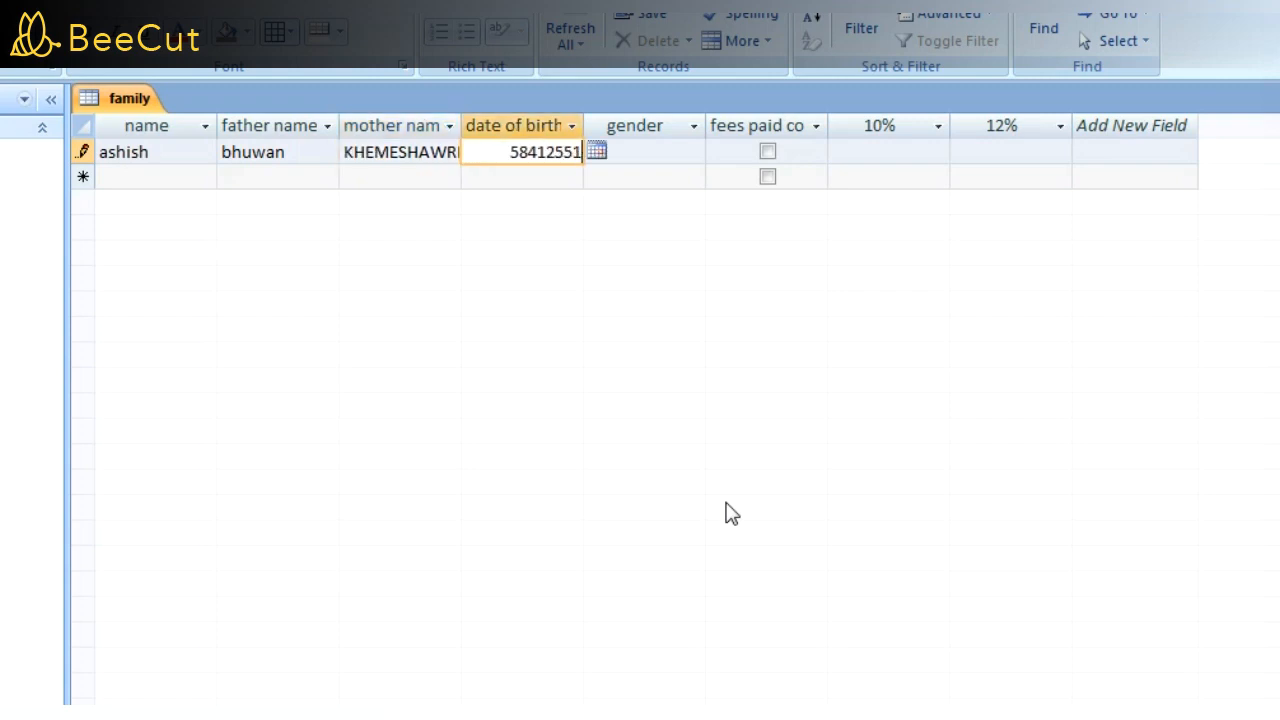
key(Tab)
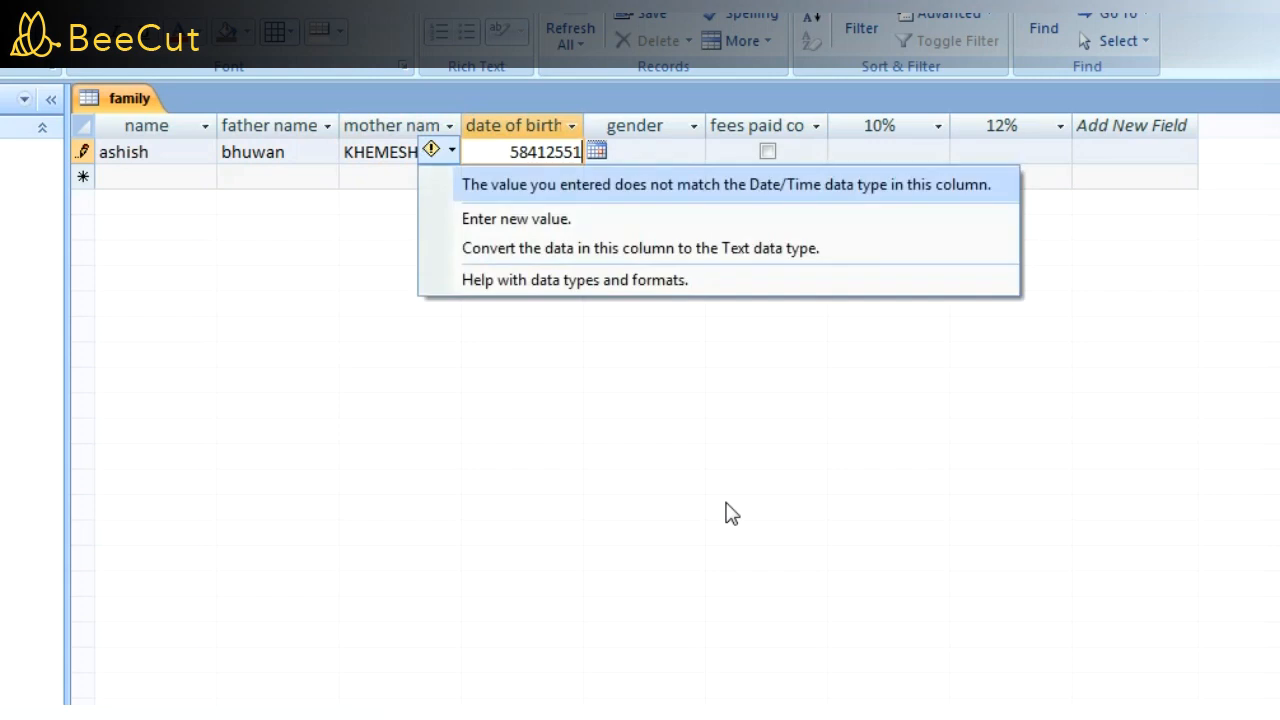
click(594, 153)
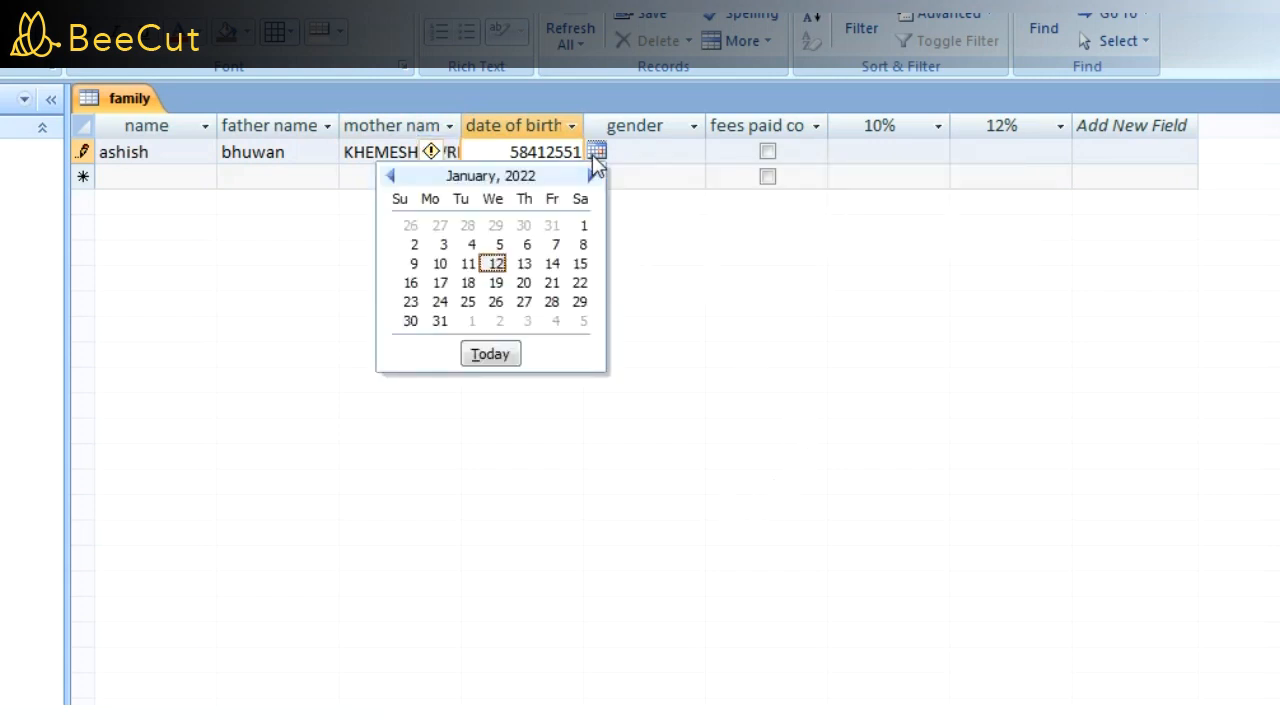
click(591, 176)
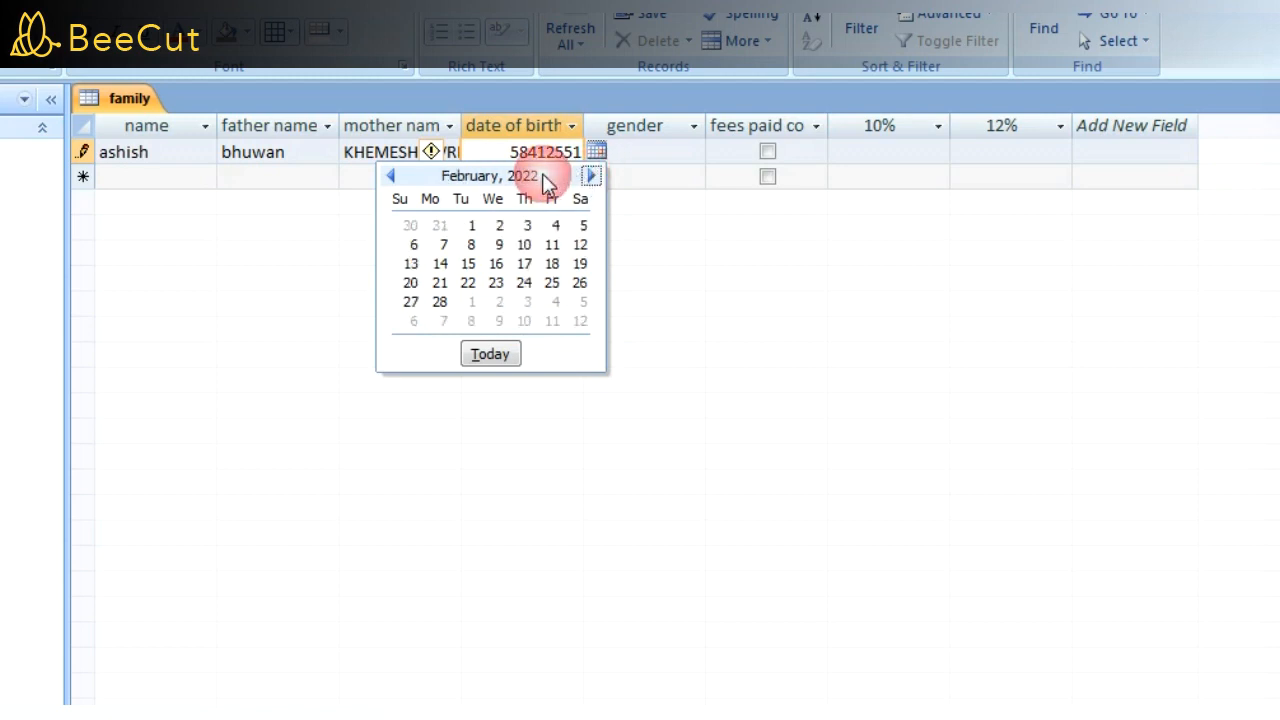
click(591, 176)
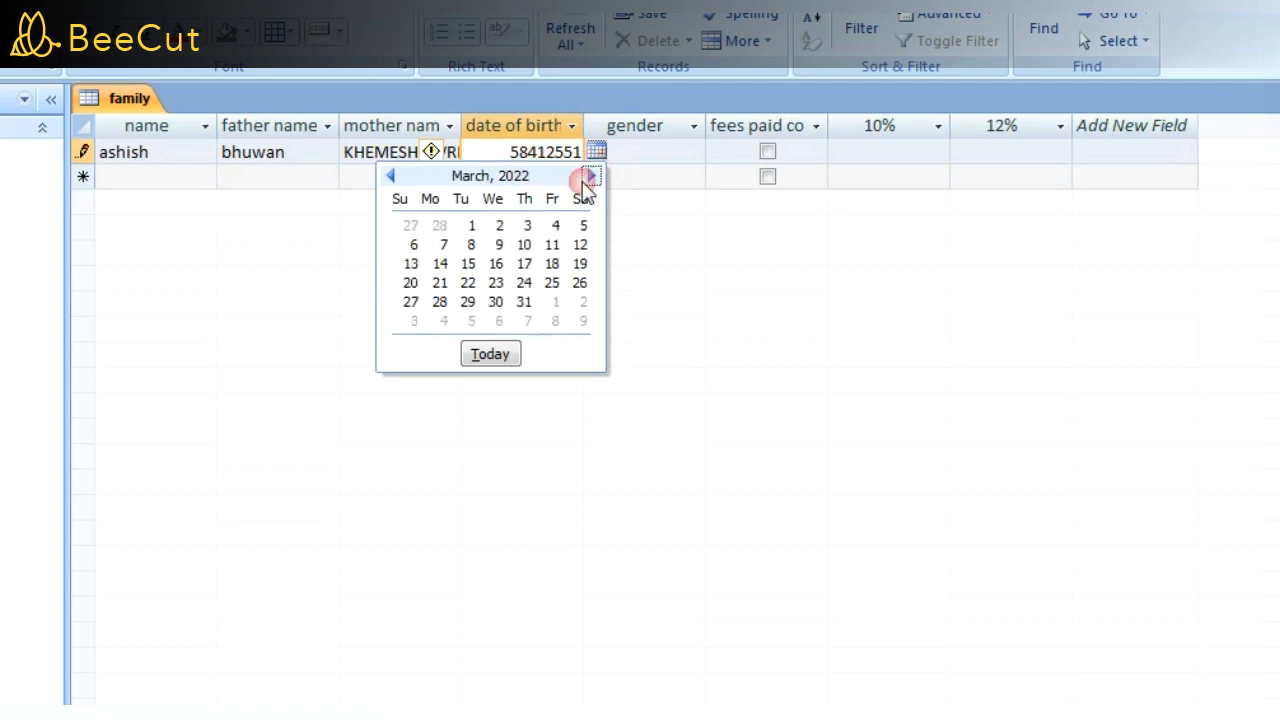
click(393, 176)
click(393, 176)
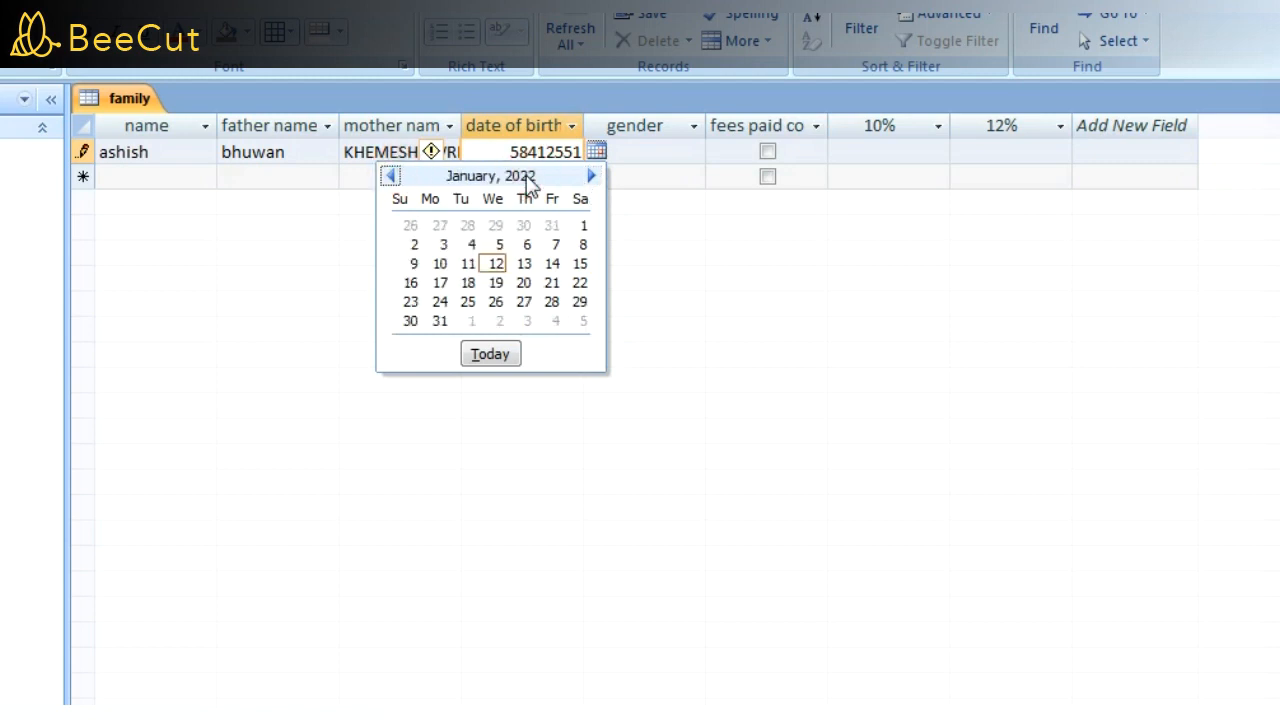
click(391, 177)
click(391, 177)
click(391, 177)
click(391, 177)
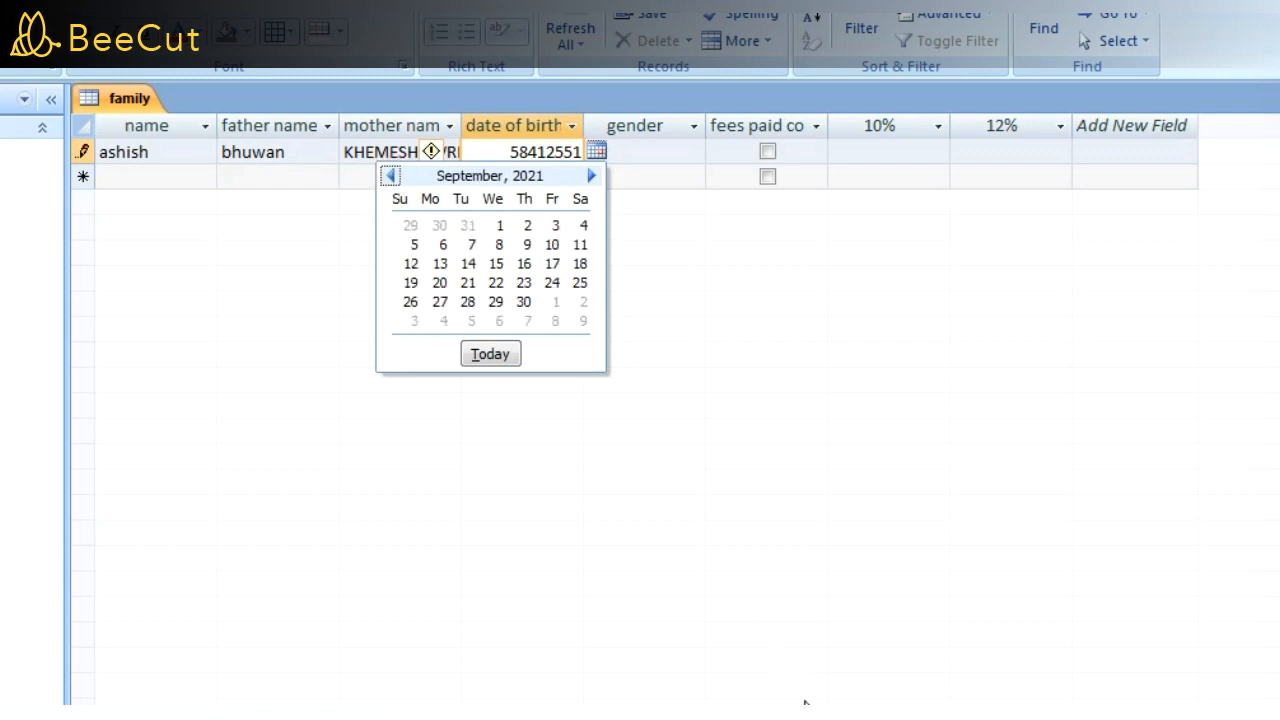
click(643, 150)
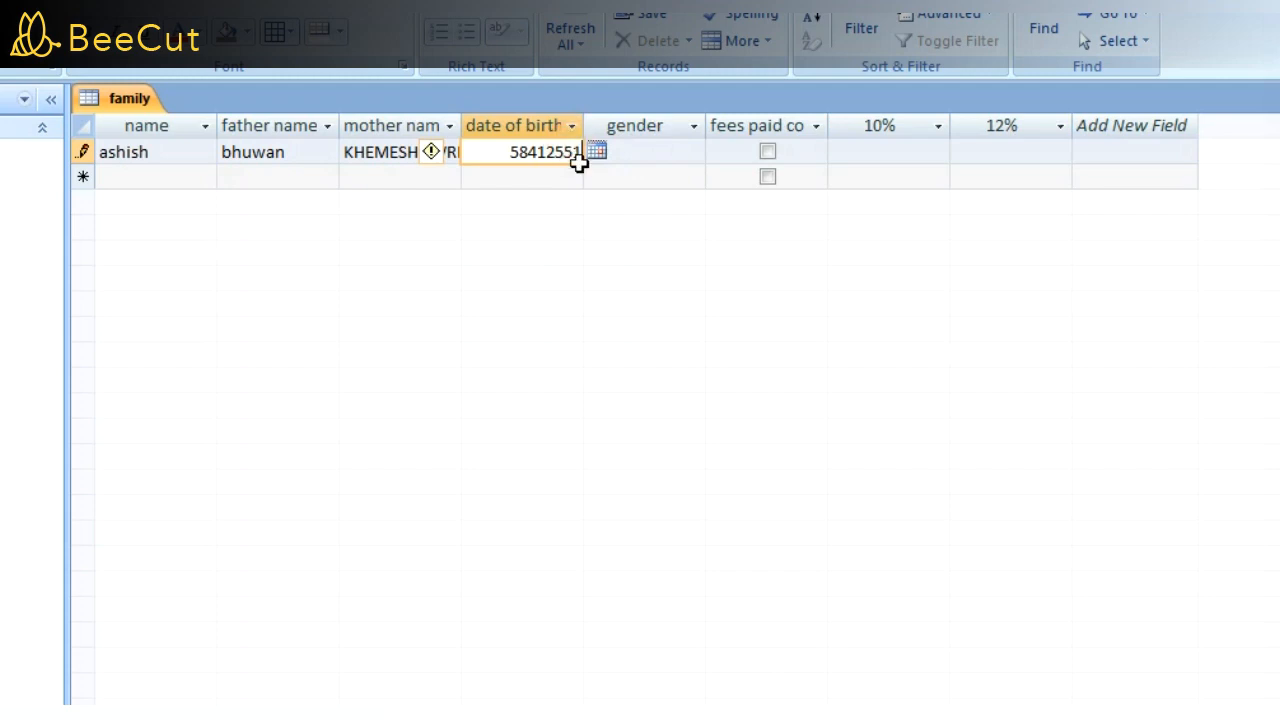
- Choose the first record's date of birth from the date picker calendar, replacing the invalid entry
click(596, 150)
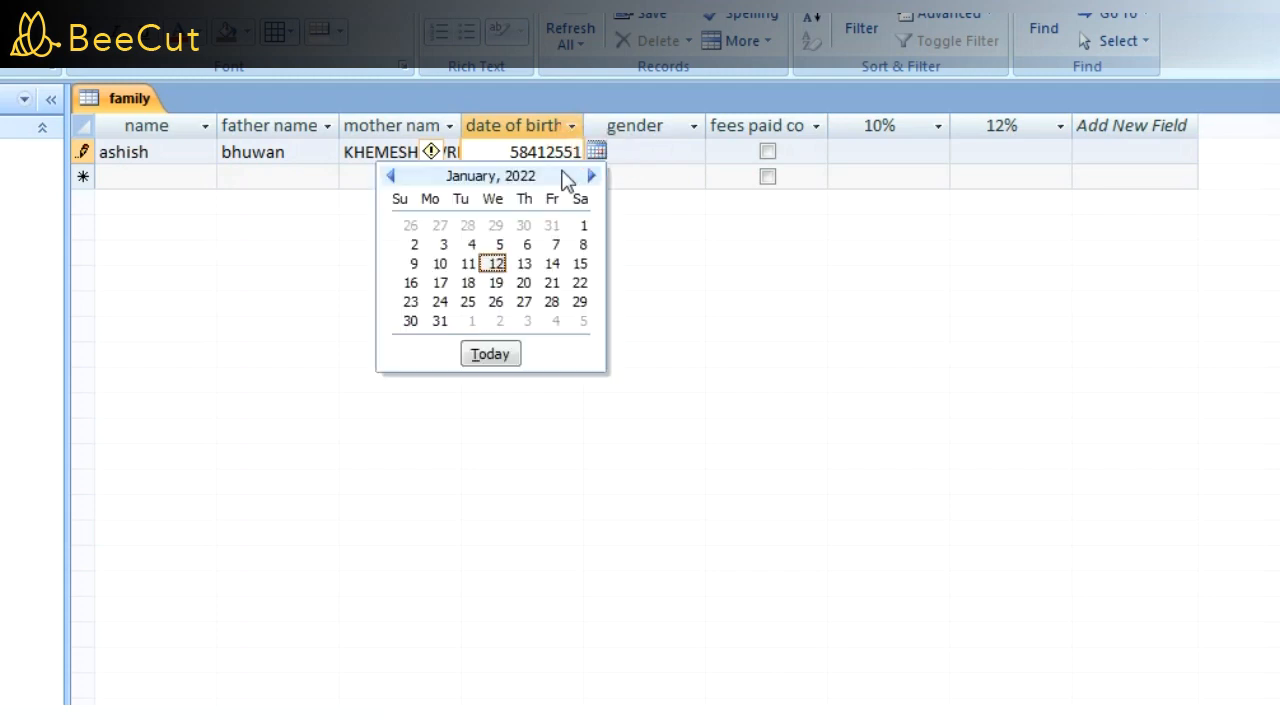
click(389, 176)
click(389, 176)
click(389, 176)
click(389, 176)
click(389, 176)
click(389, 176)
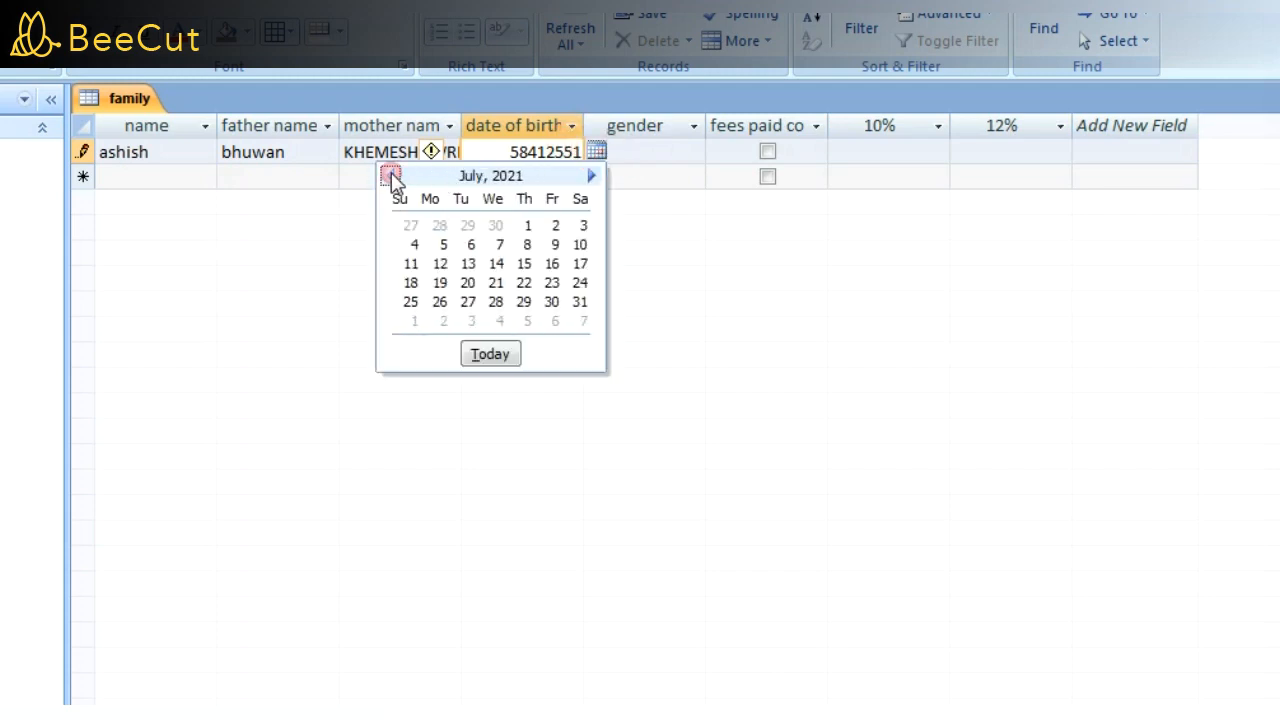
click(392, 176)
click(392, 176)
click(392, 176)
click(392, 176)
click(392, 176)
click(392, 176)
click(524, 283)
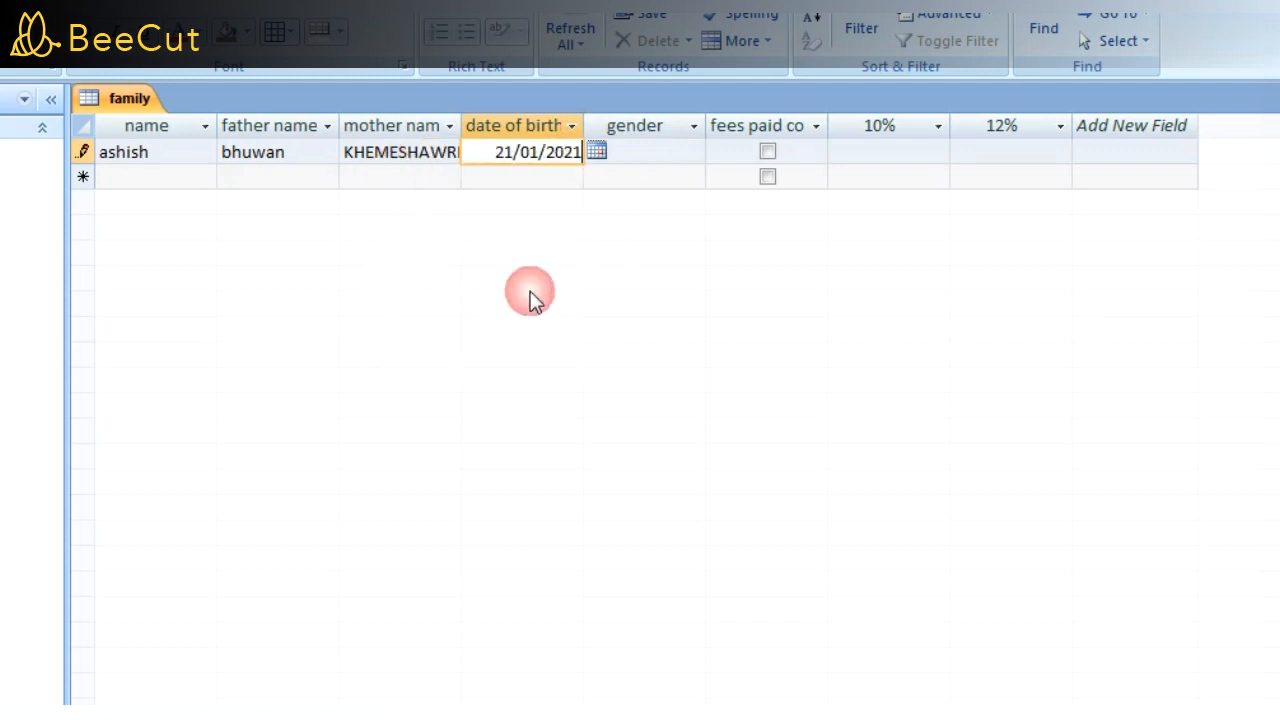
- Set the first record's gender to MALE and mark its fees paid complete statuse as yes
click(692, 133)
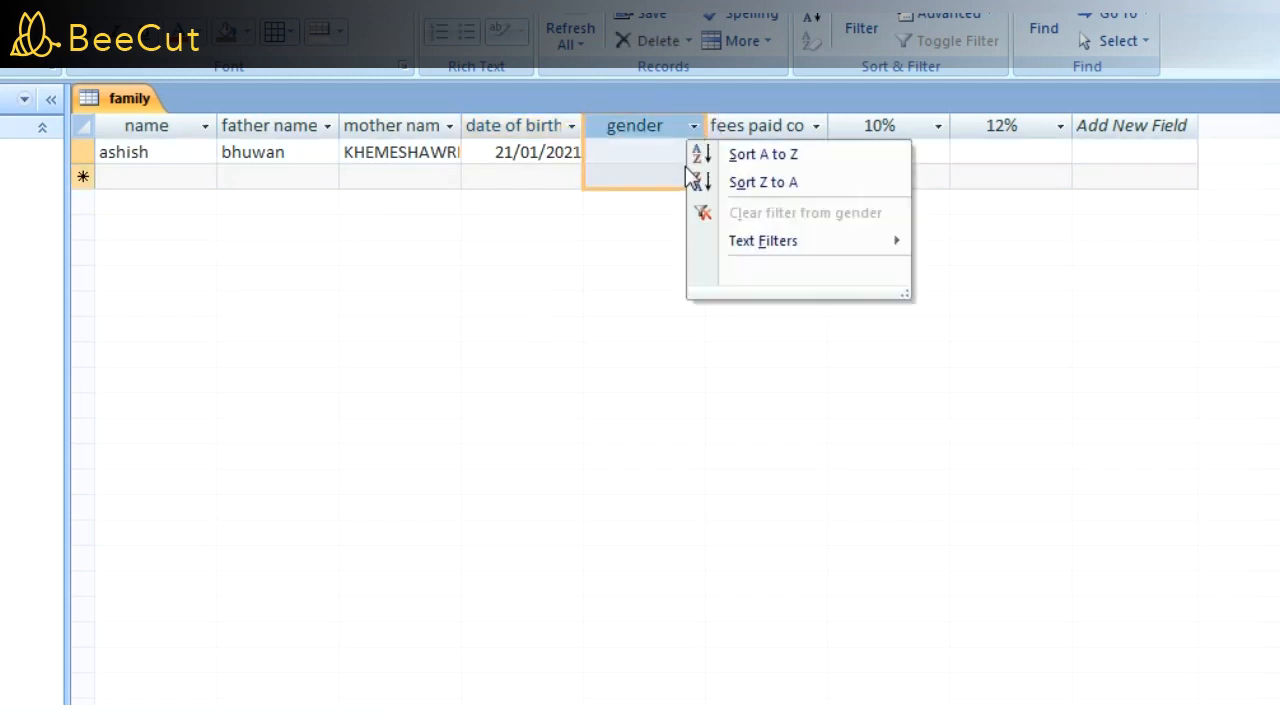
key(Escape)
click(642, 150)
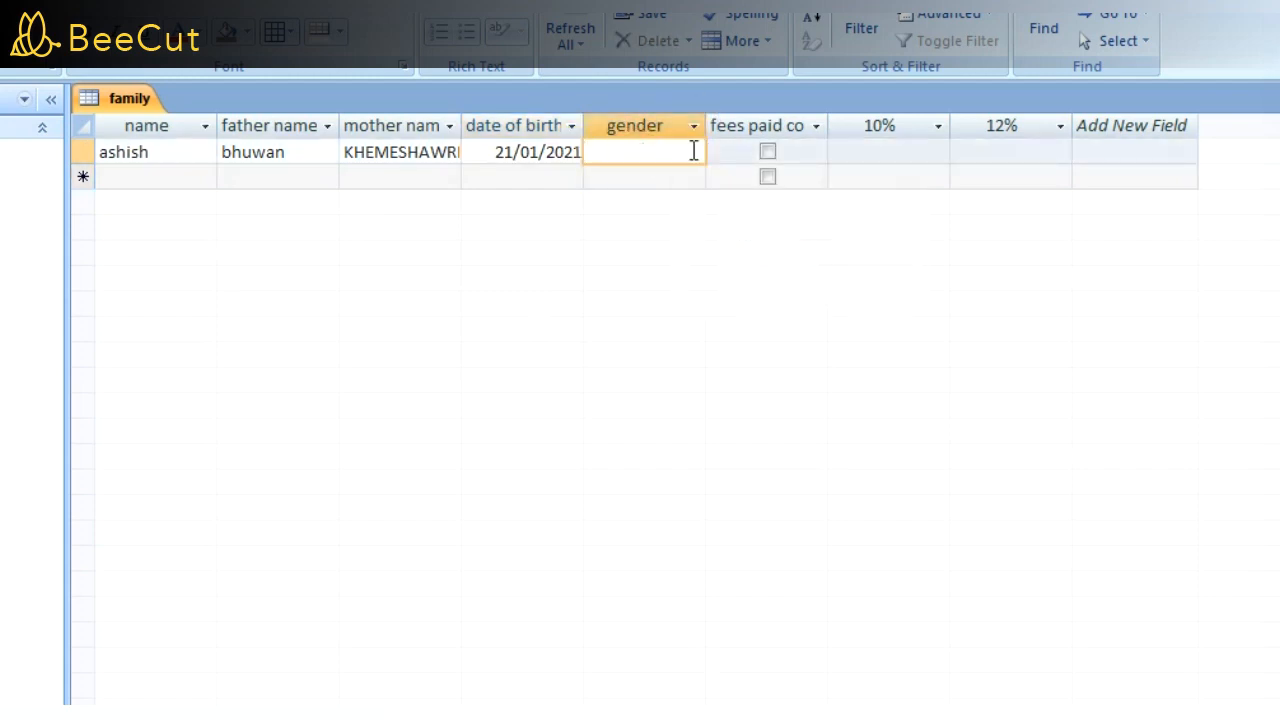
text(MALE)
click(767, 152)
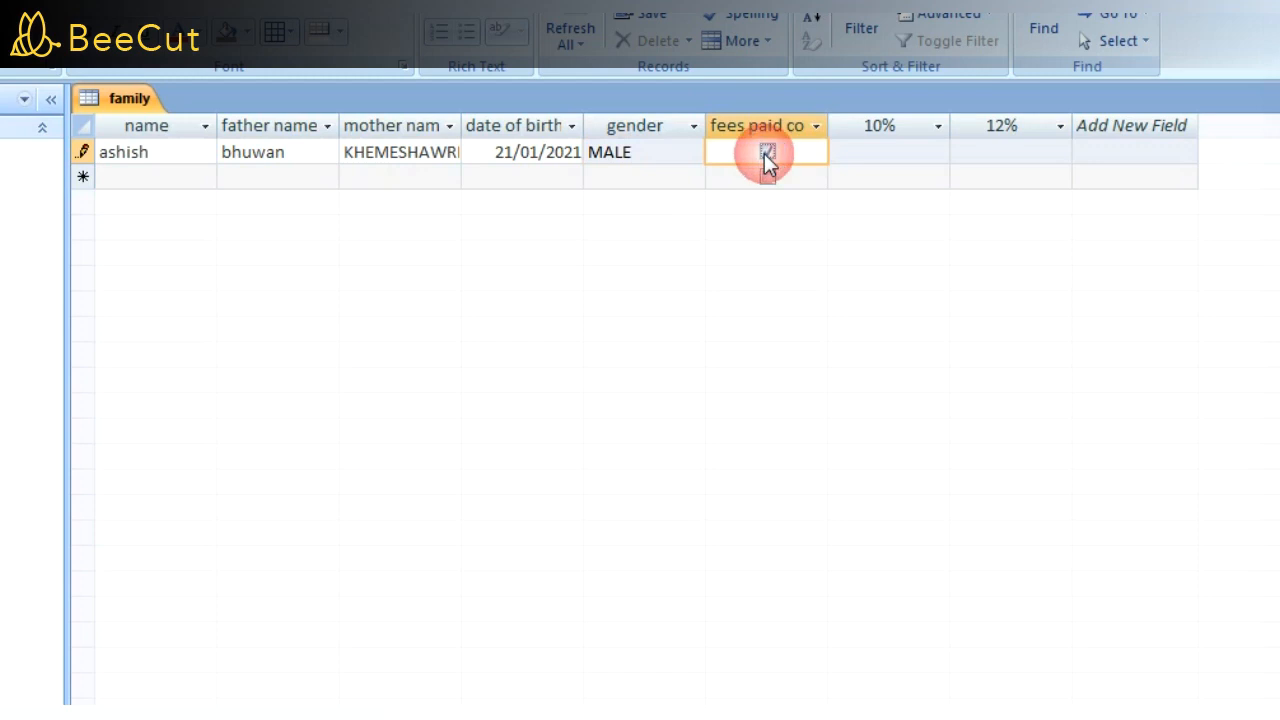
- Enter 75 in the 10% field and 65 in the 12% field of the first record
click(887, 151)
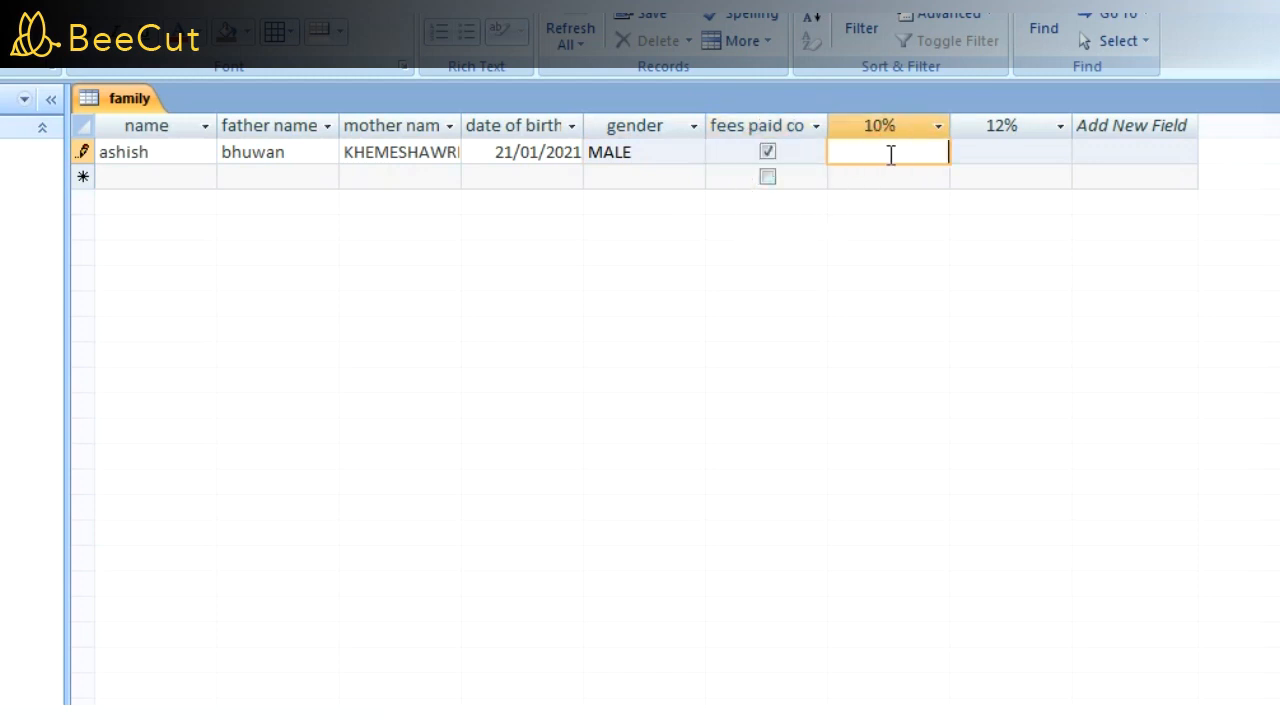
text(78)
key(BackSpace)
text(5)
click(1011, 151)
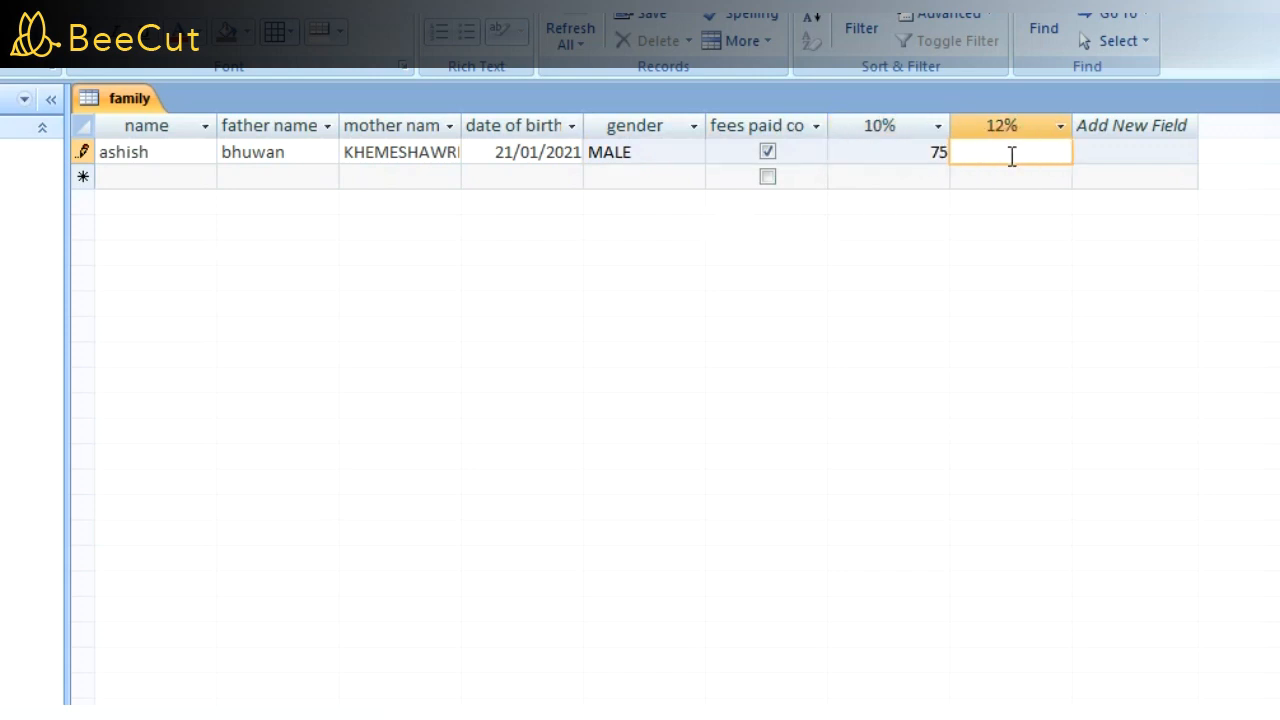
text(65)
click(1130, 148)
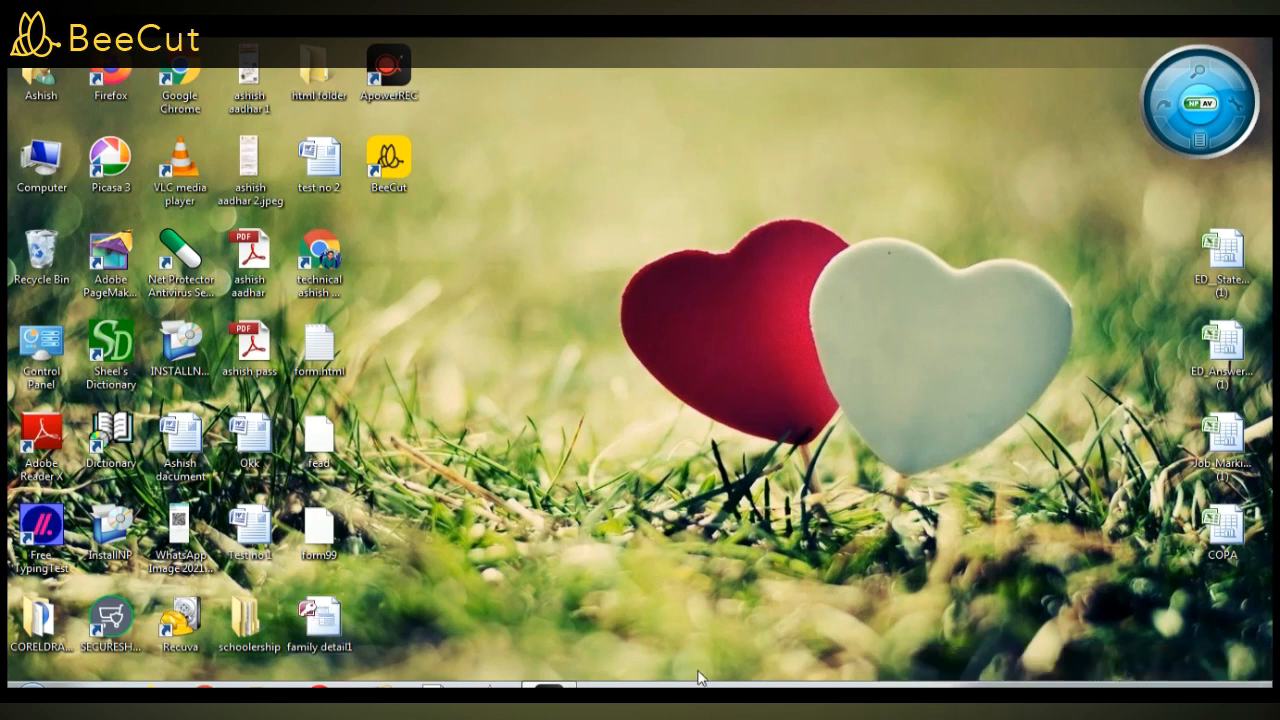
click(549, 686)
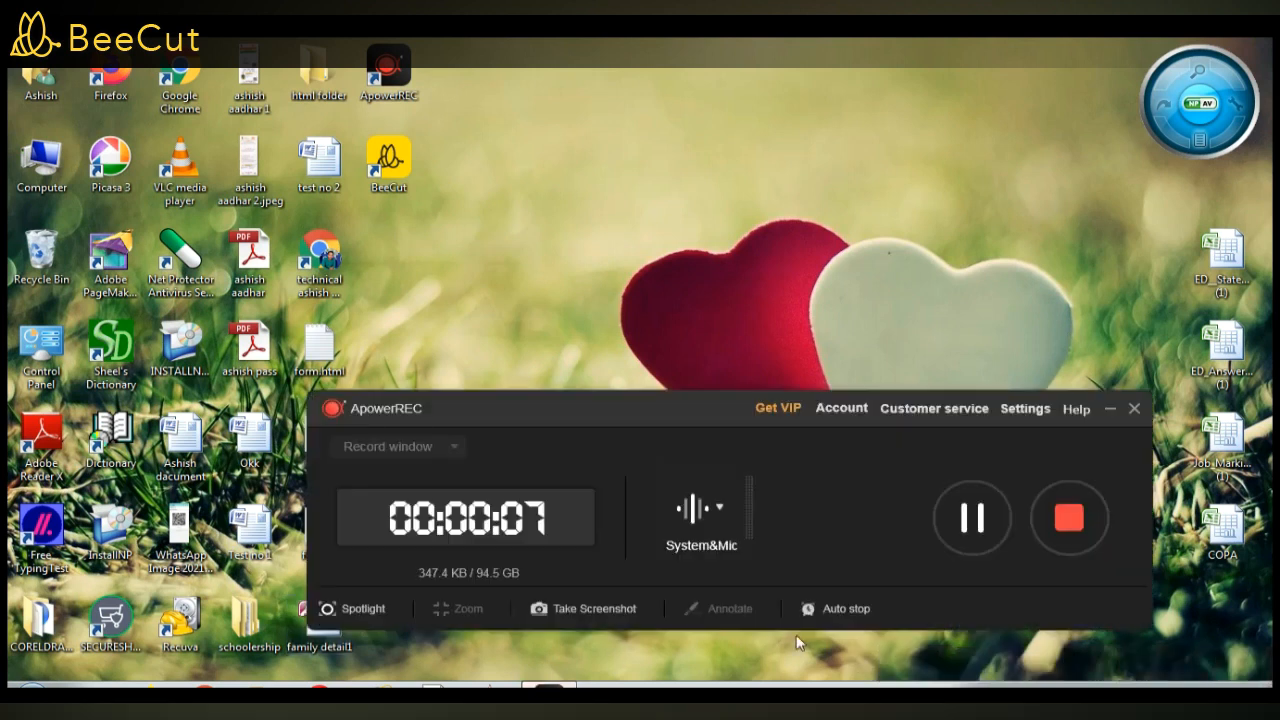